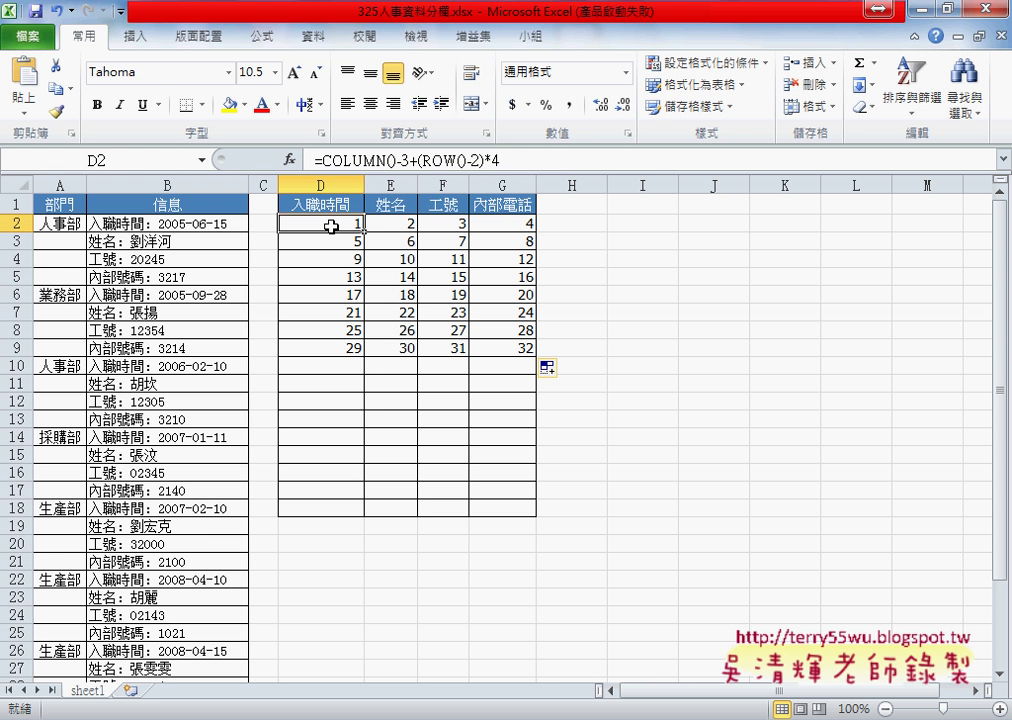
Step: Copy D2's row-number formula from the formula bar, then cut it so only '=' remains
click(326, 160)
drag(326, 160, 500, 160)
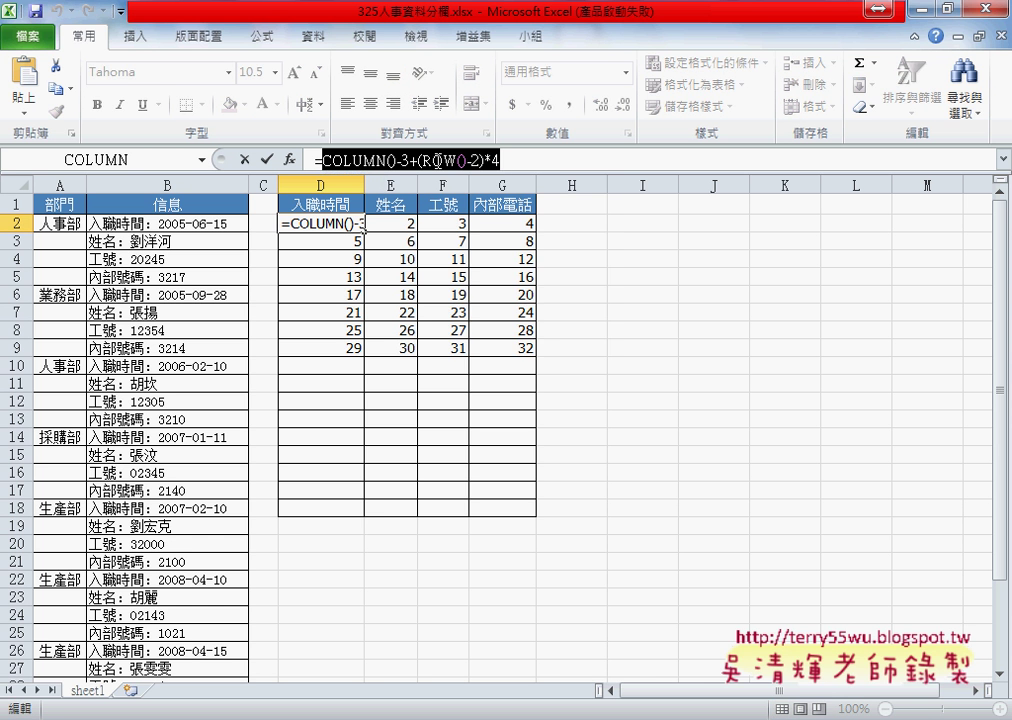
right_click(440, 162)
click(476, 197)
right_click(443, 160)
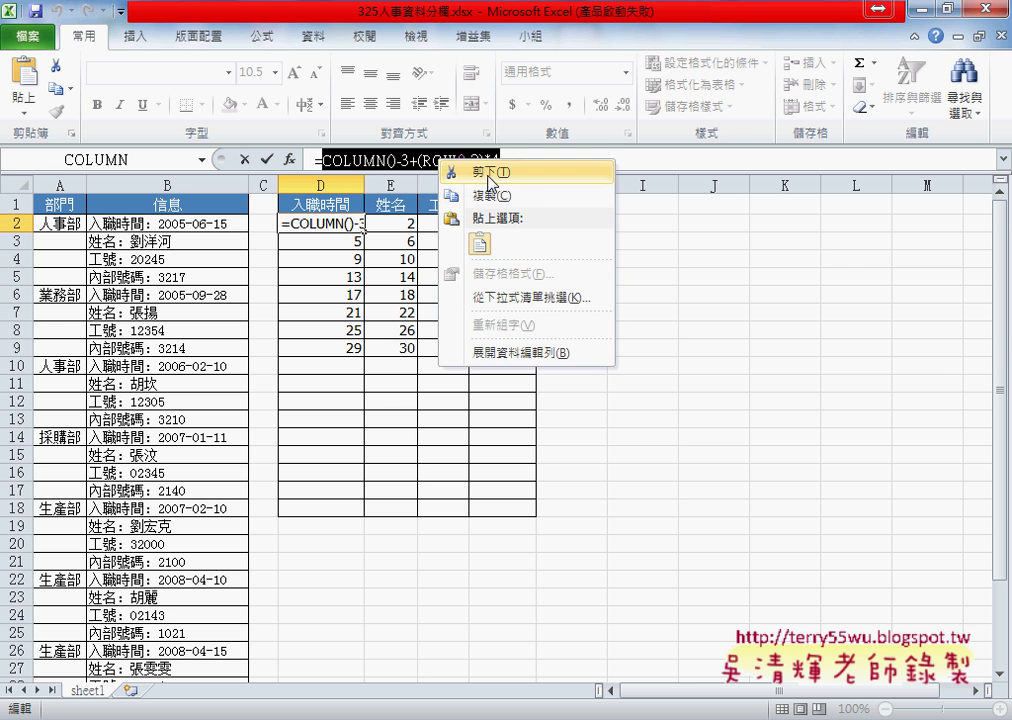
click(487, 169)
Step: Choose the INDEX function in its array form for D2
click(289, 159)
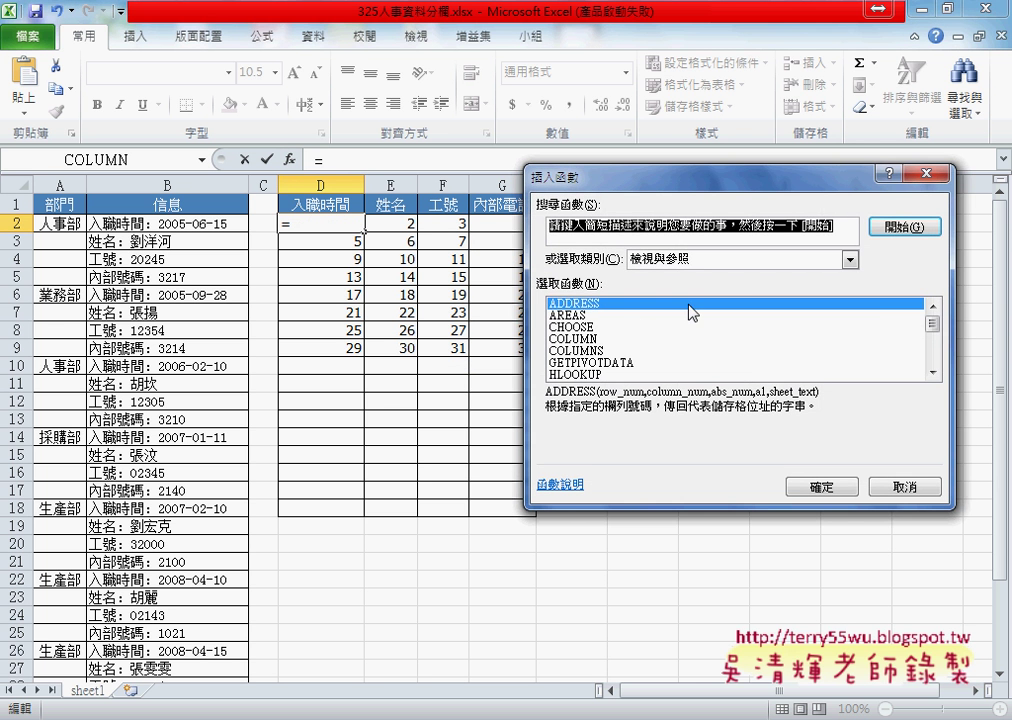
drag(933, 324, 933, 334)
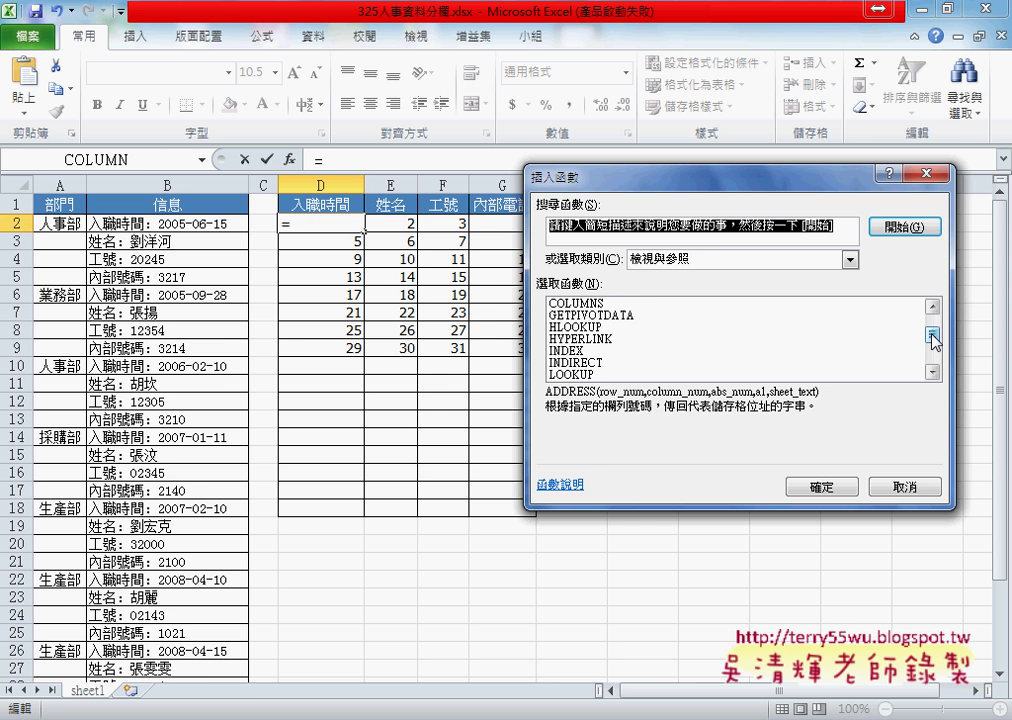
click(566, 351)
click(818, 487)
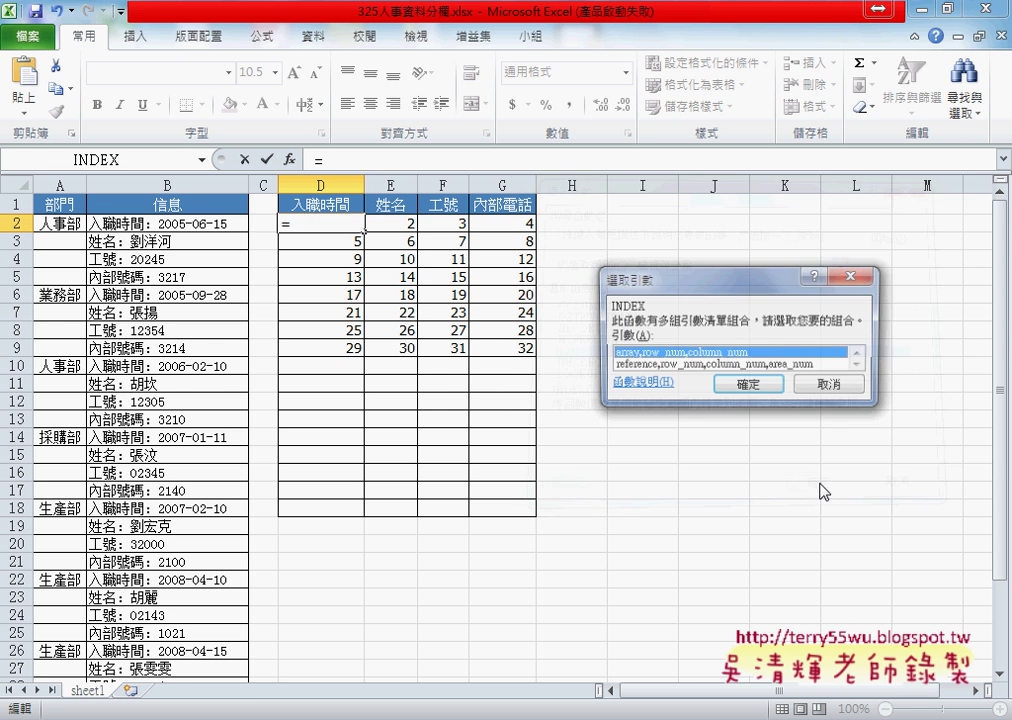
click(756, 386)
Step: Set INDEX Array to B2:B33, Column_num to 1, and Row_num to the pasted formula, then confirm
mouse_move(125, 222)
mouse_down()
mouse_move(240, 680)
mouse_move(187, 648)
mouse_up()
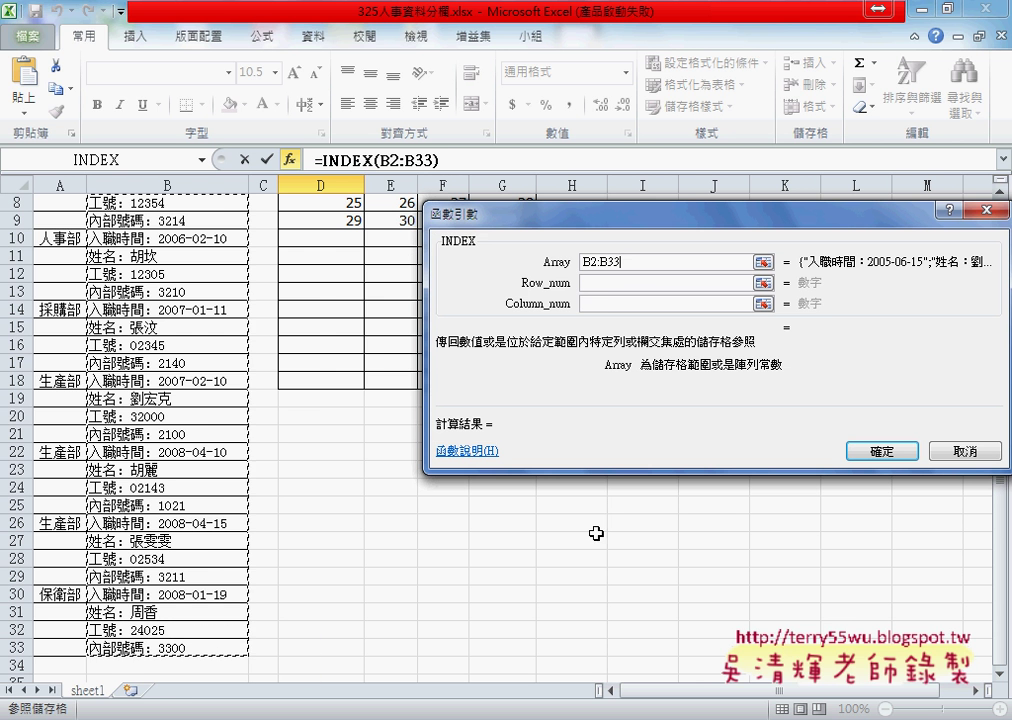
click(605, 305)
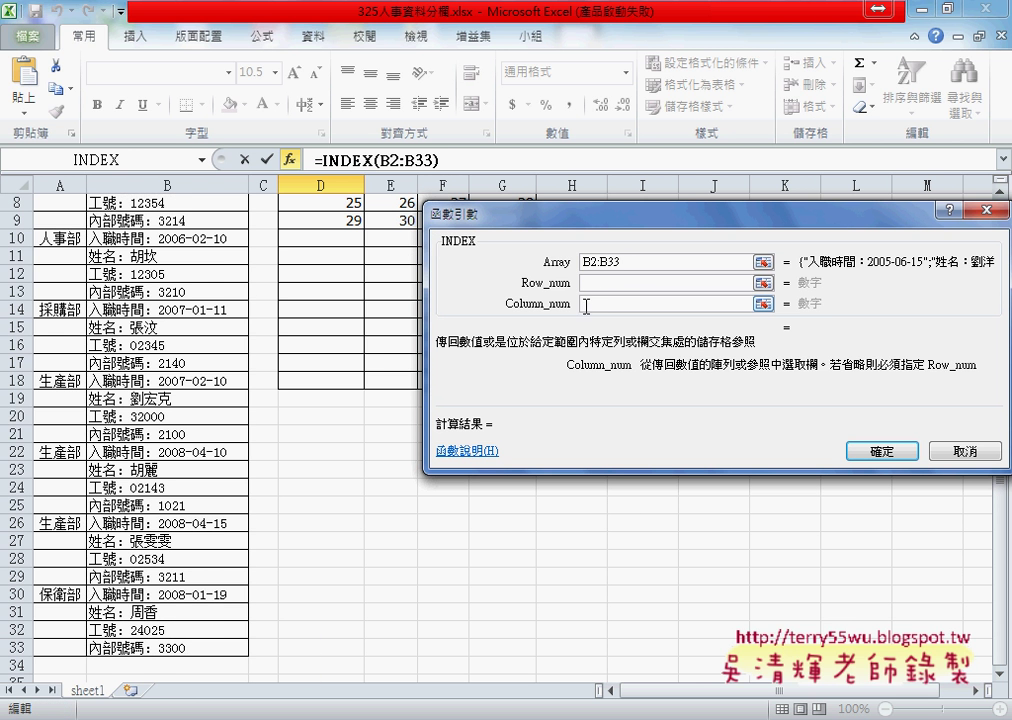
text(1)
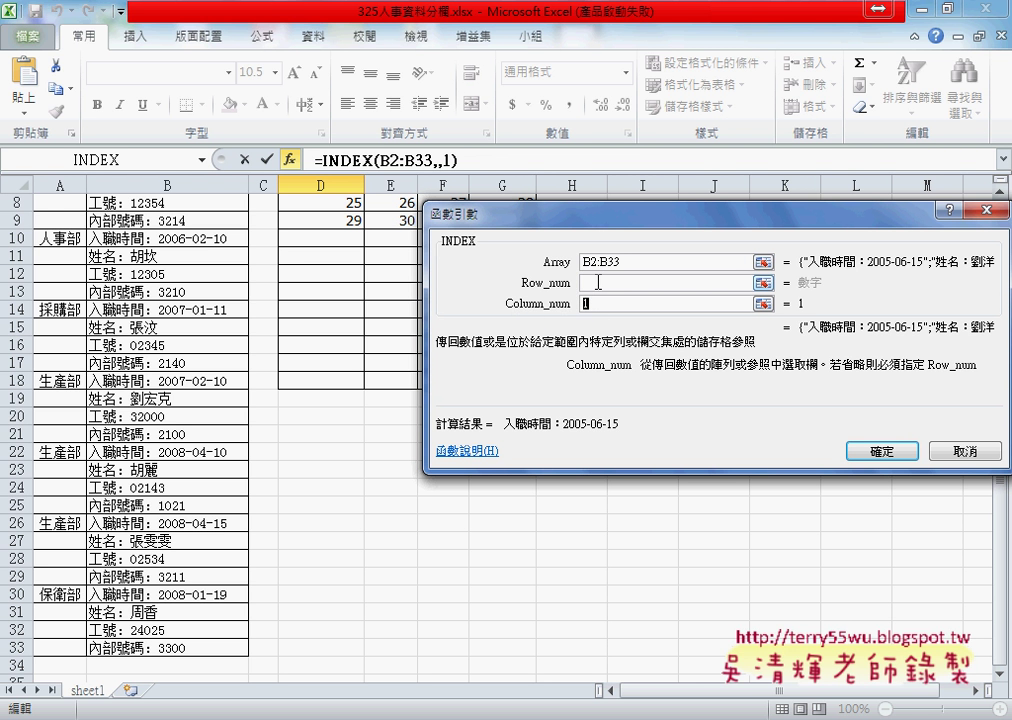
click(599, 283)
right_click(610, 286)
click(632, 350)
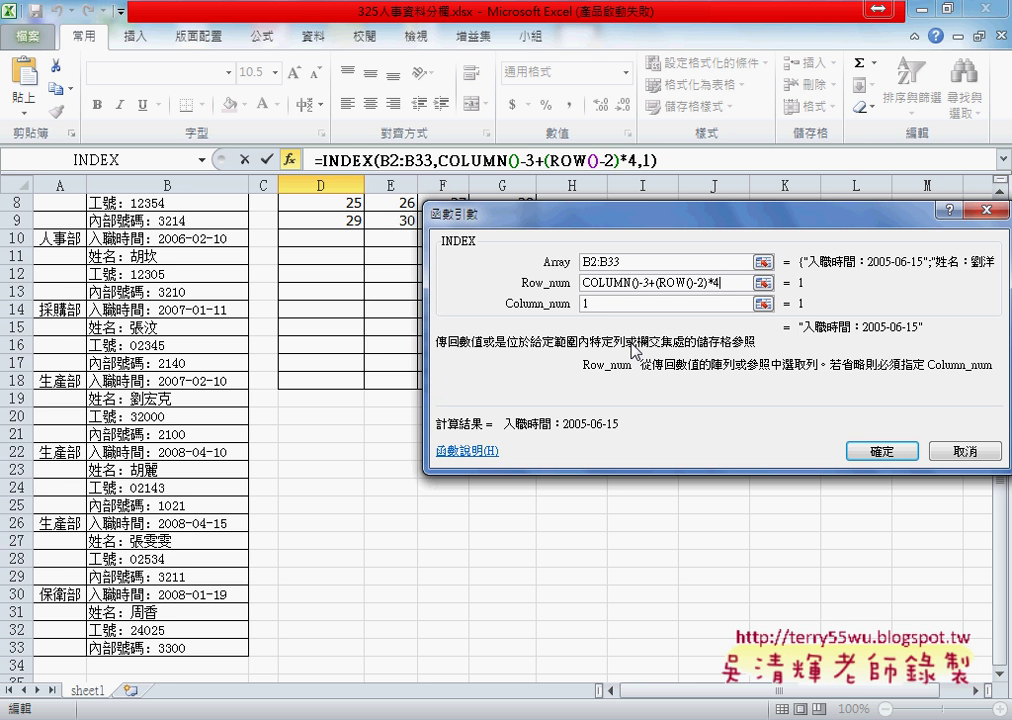
click(632, 349)
click(882, 452)
Step: Widen column D to fit its text and copy D2's formula across to G2
scroll(413, 220, up, 1)
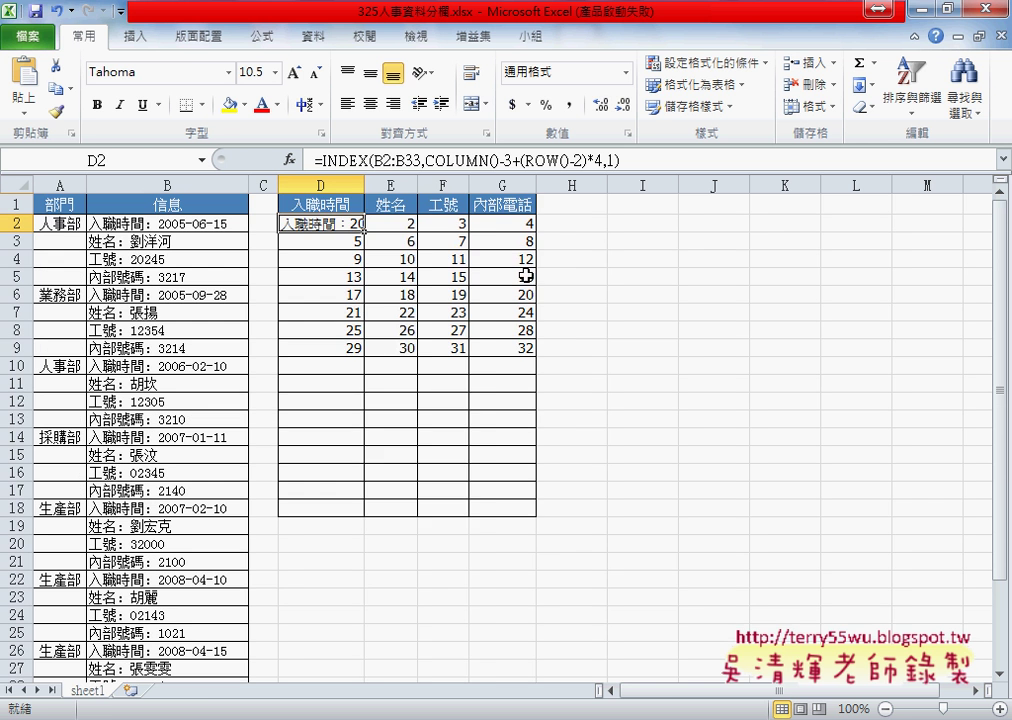
double_click(363, 185)
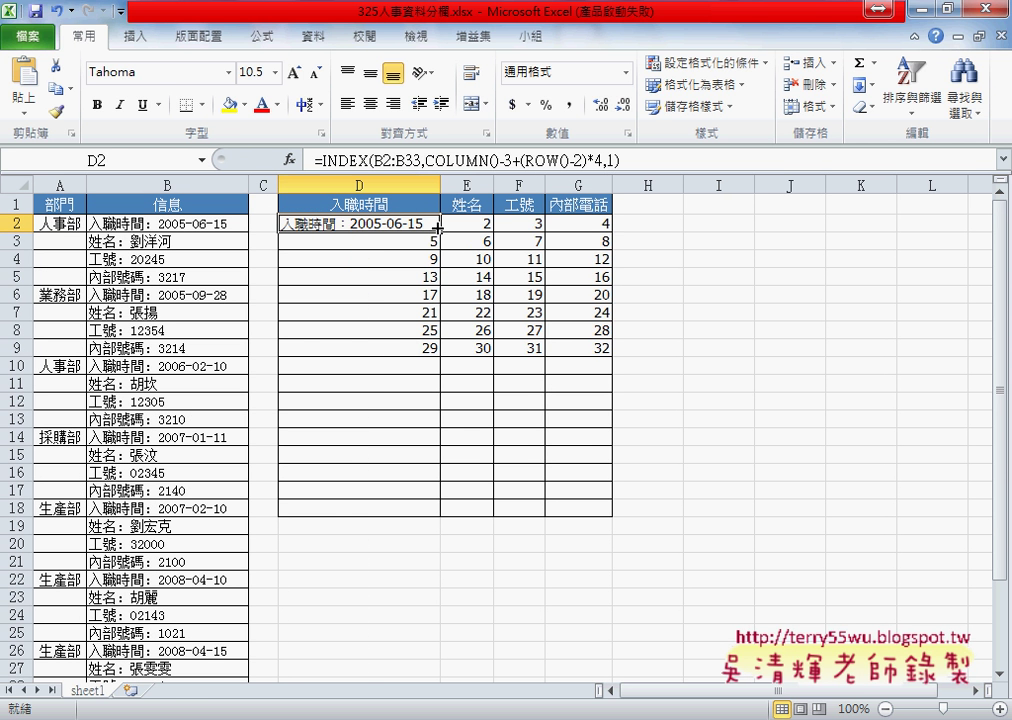
drag(444, 234, 585, 228)
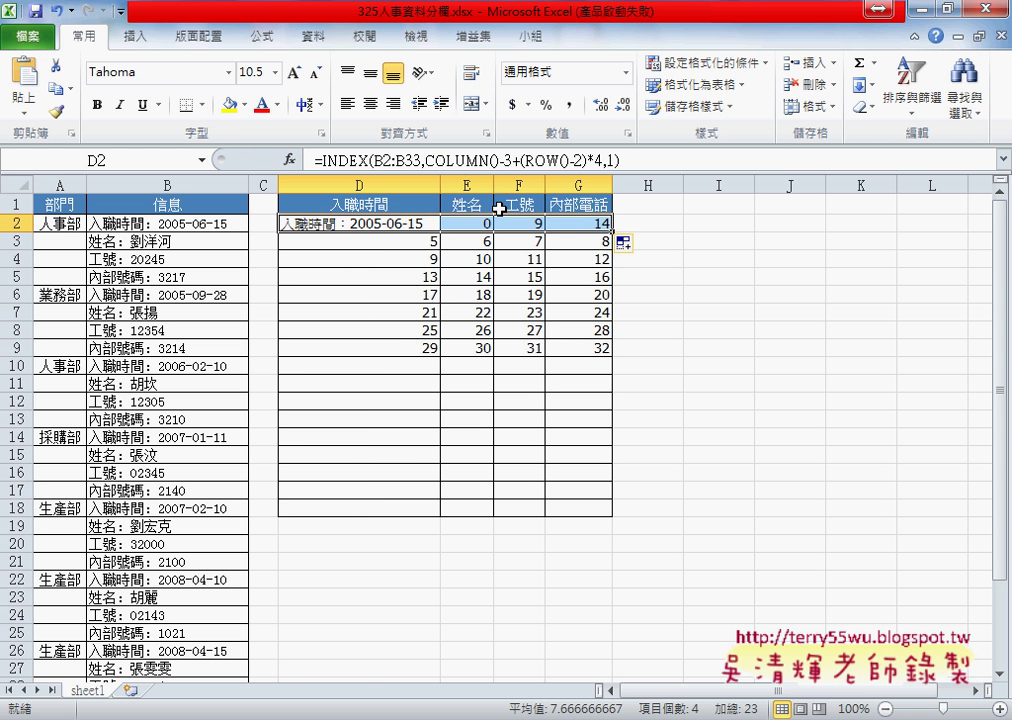
Step: Lock the range as $B$2:$B$33 and fill the INDEX formula through D2:G9
click(378, 163)
drag(376, 160, 423, 160)
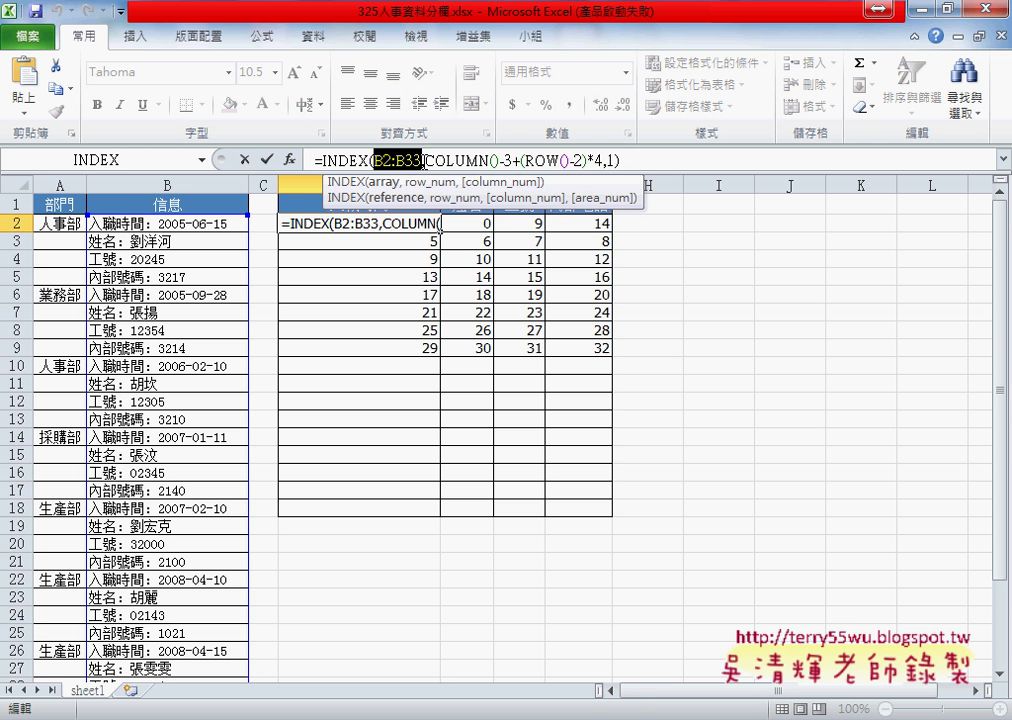
key(F4)
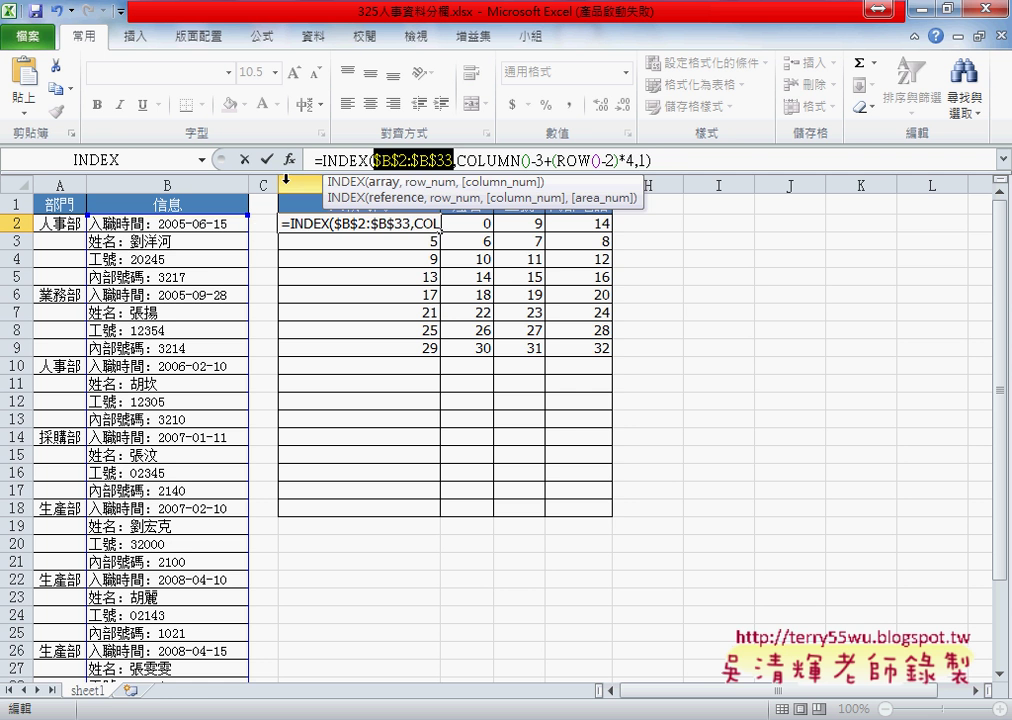
click(267, 159)
mouse_move(441, 231)
mouse_down()
mouse_move(614, 232)
mouse_move(614, 350)
mouse_up()
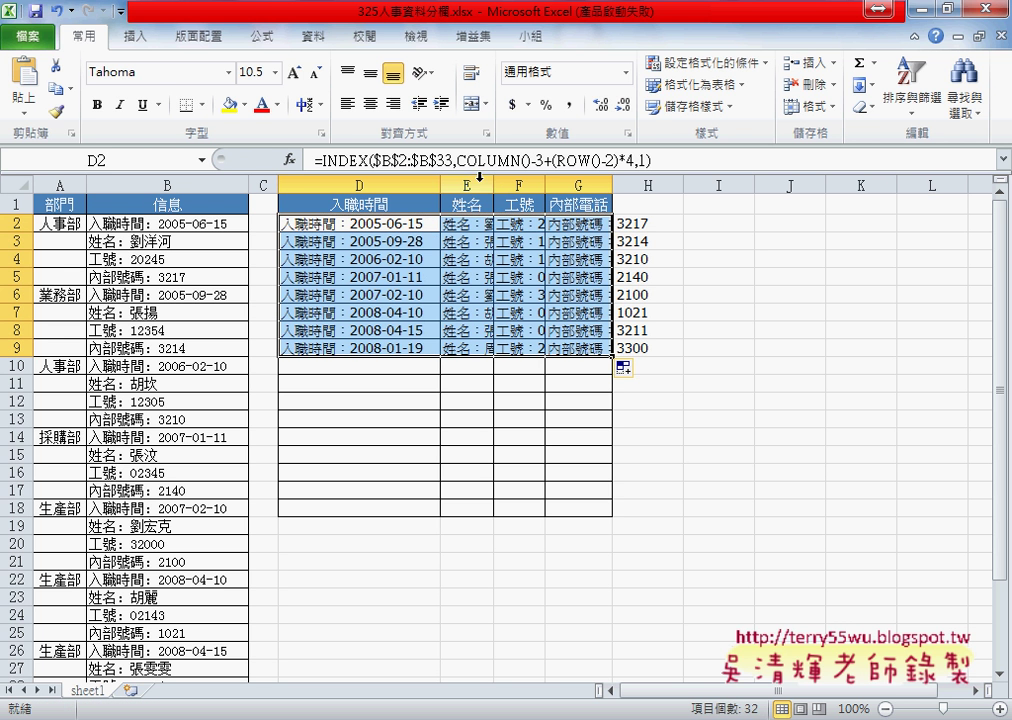
Step: AutoFit columns D through G to their contents, then select the block of extracted entries
drag(428, 178, 588, 178)
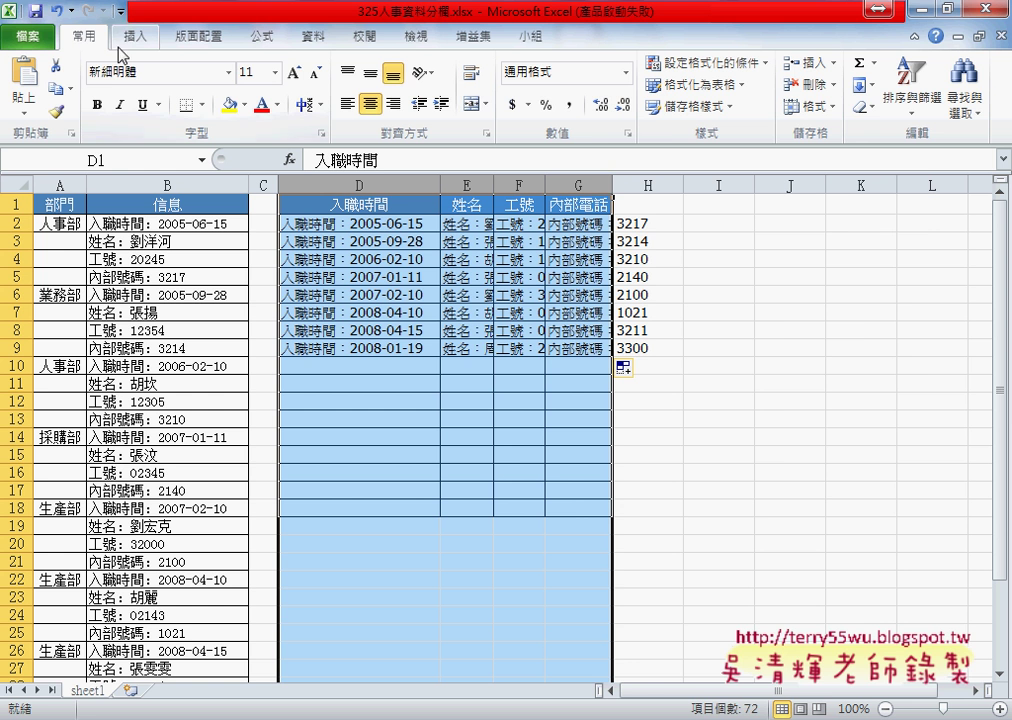
click(808, 110)
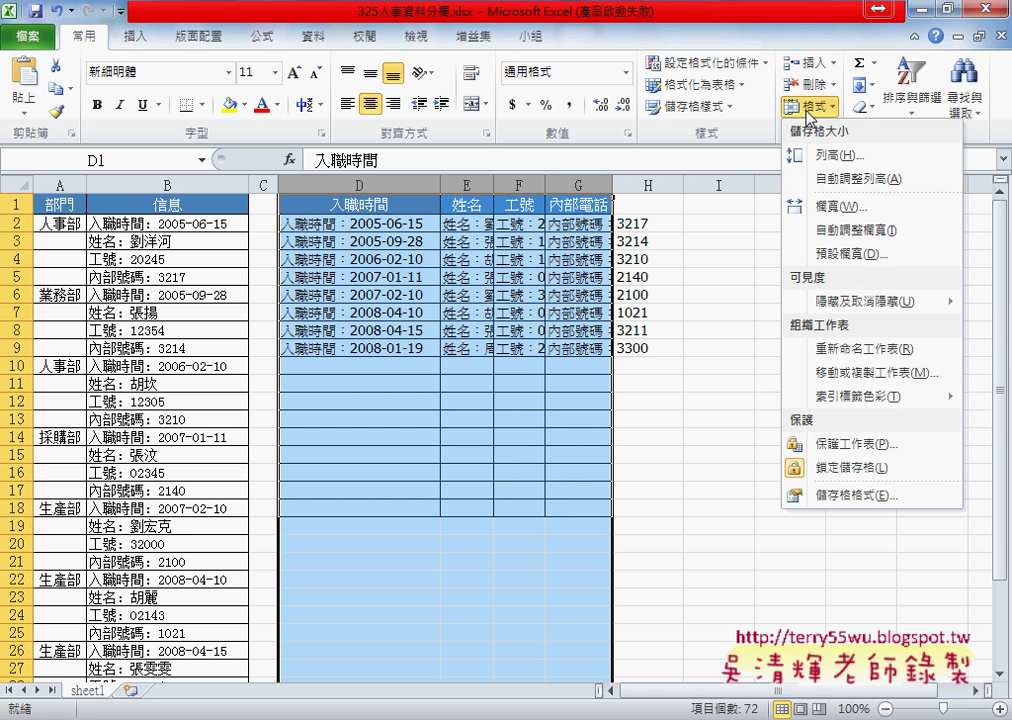
click(853, 231)
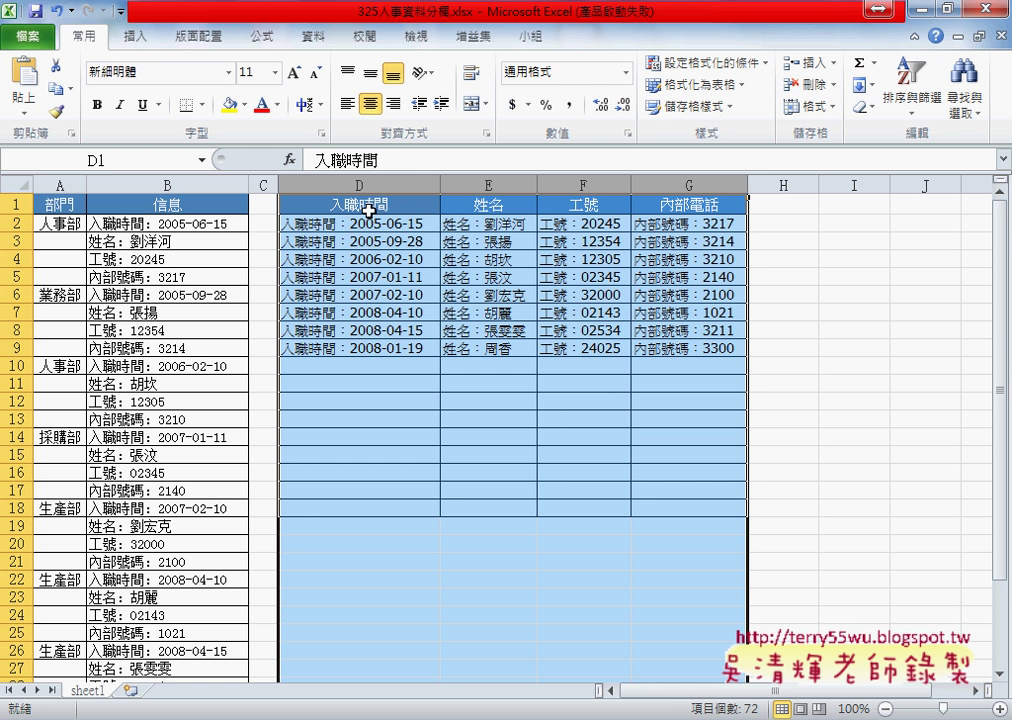
mouse_move(357, 222)
mouse_down()
mouse_move(578, 329)
mouse_move(707, 345)
mouse_up()
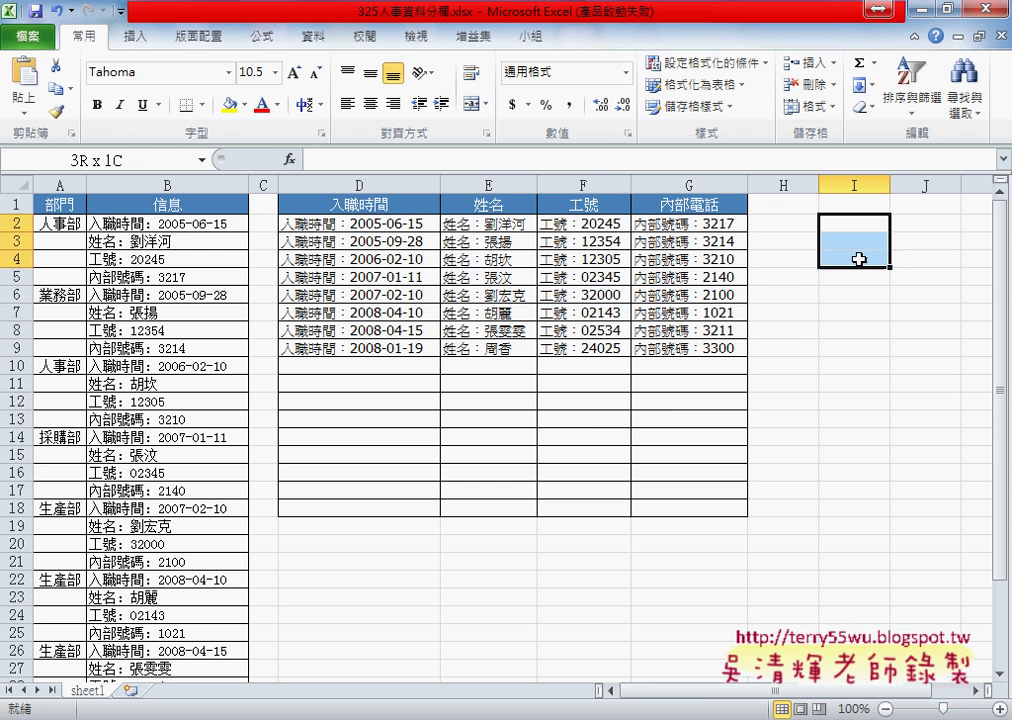
drag(855, 222, 856, 563)
drag(370, 229, 676, 345)
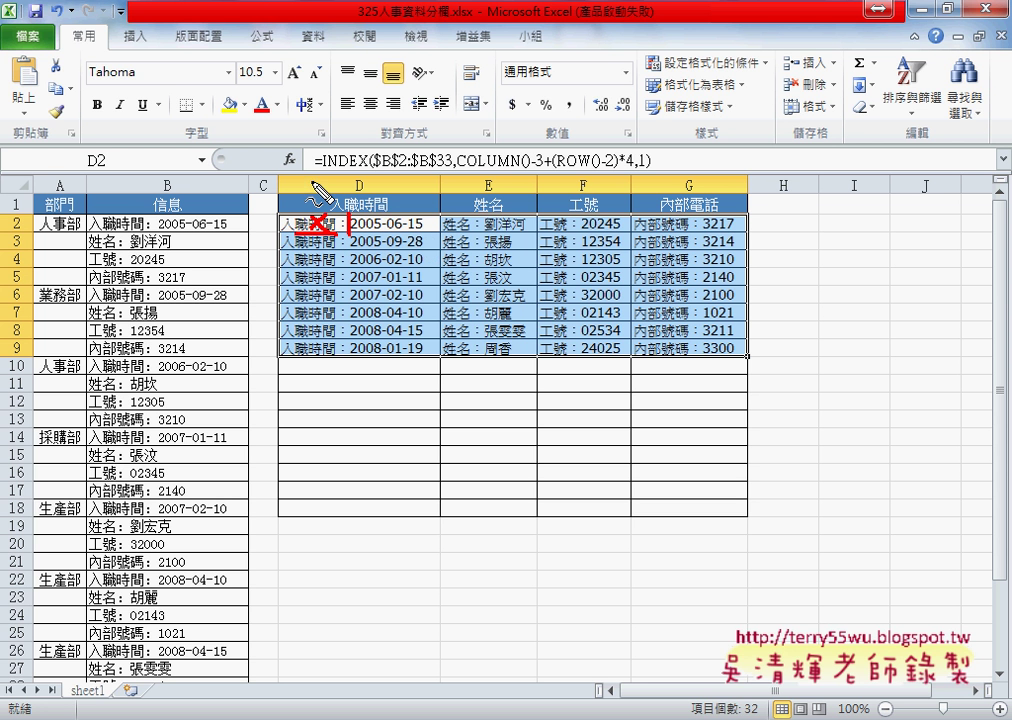
Step: Select the D2:G9 range and drag the H/I border left to narrow column H
key(Escape)
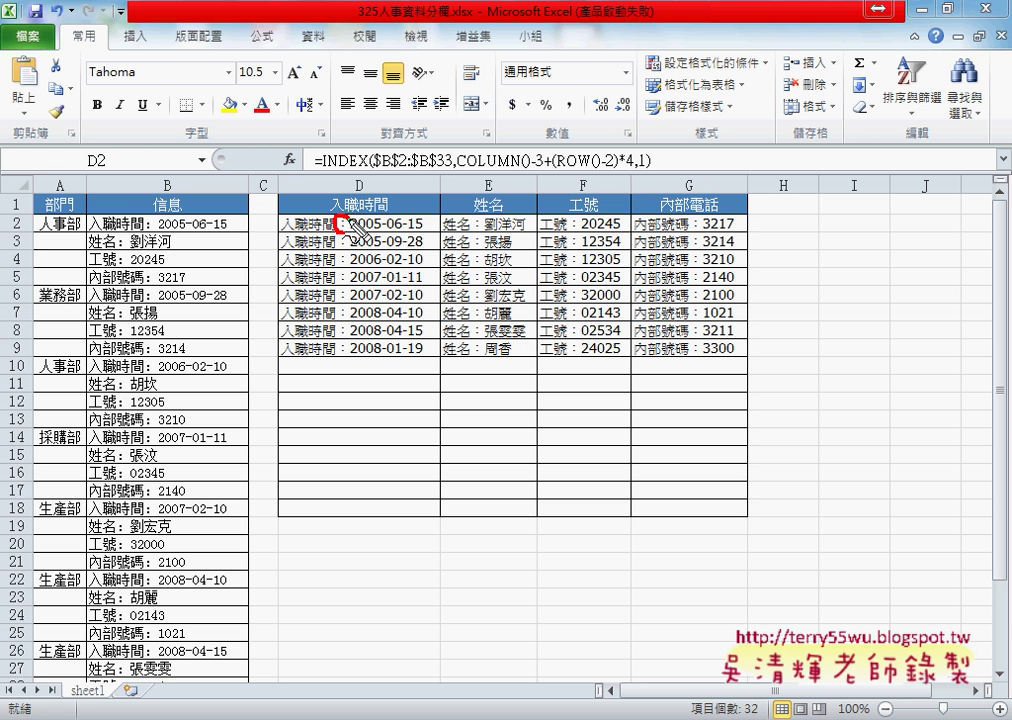
drag(342, 228, 352, 208)
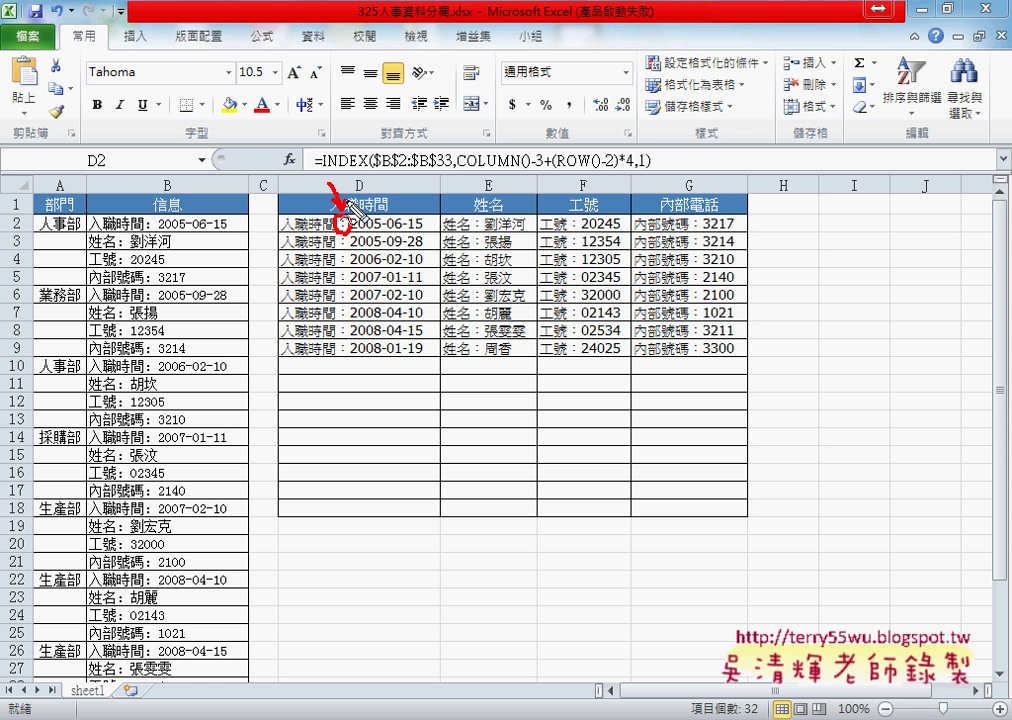
key(ctrl+shift+Right)
key(ctrl+shift+Down)
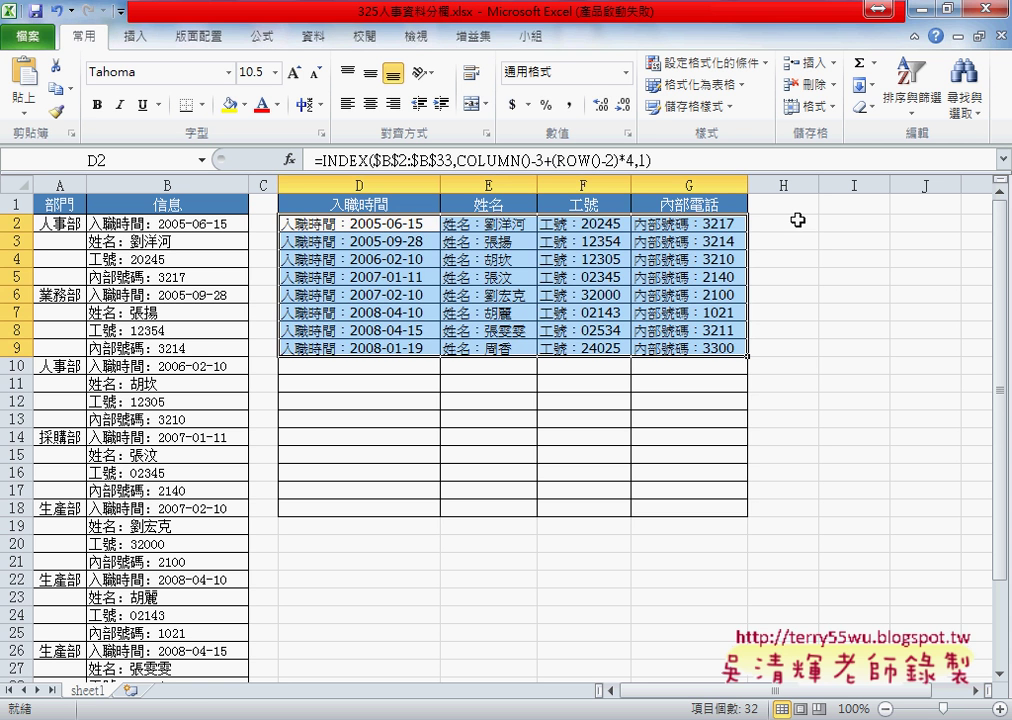
drag(819, 184, 773, 184)
Step: For cell I2, filter Insert Function to the 文字 category and pick REPLACE
click(805, 222)
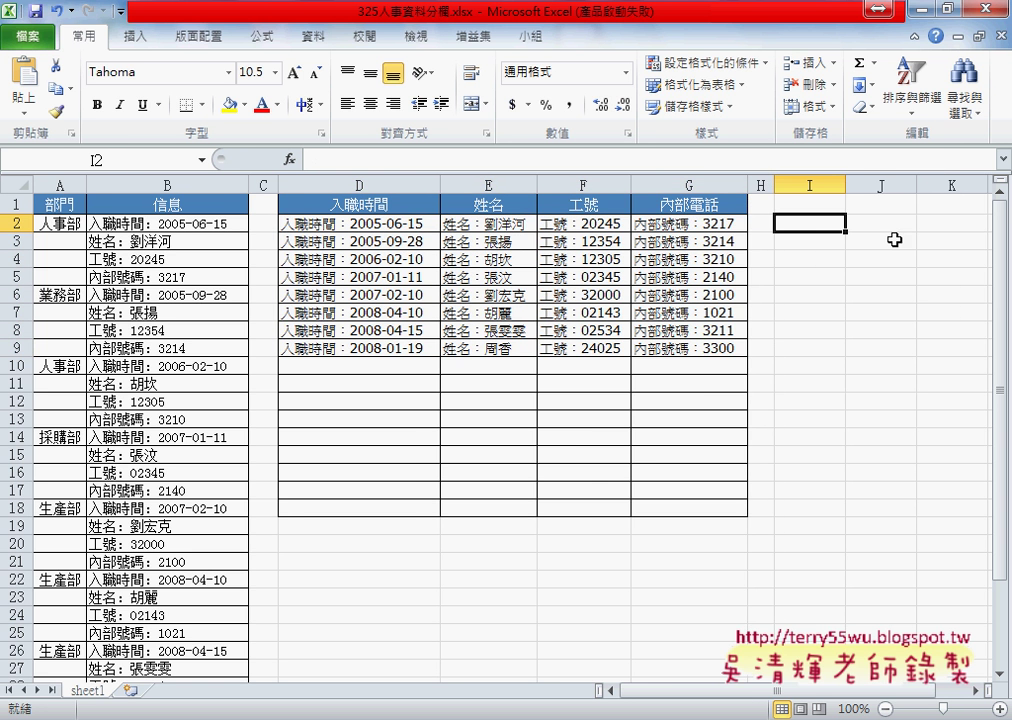
scroll(912, 640, right, 2)
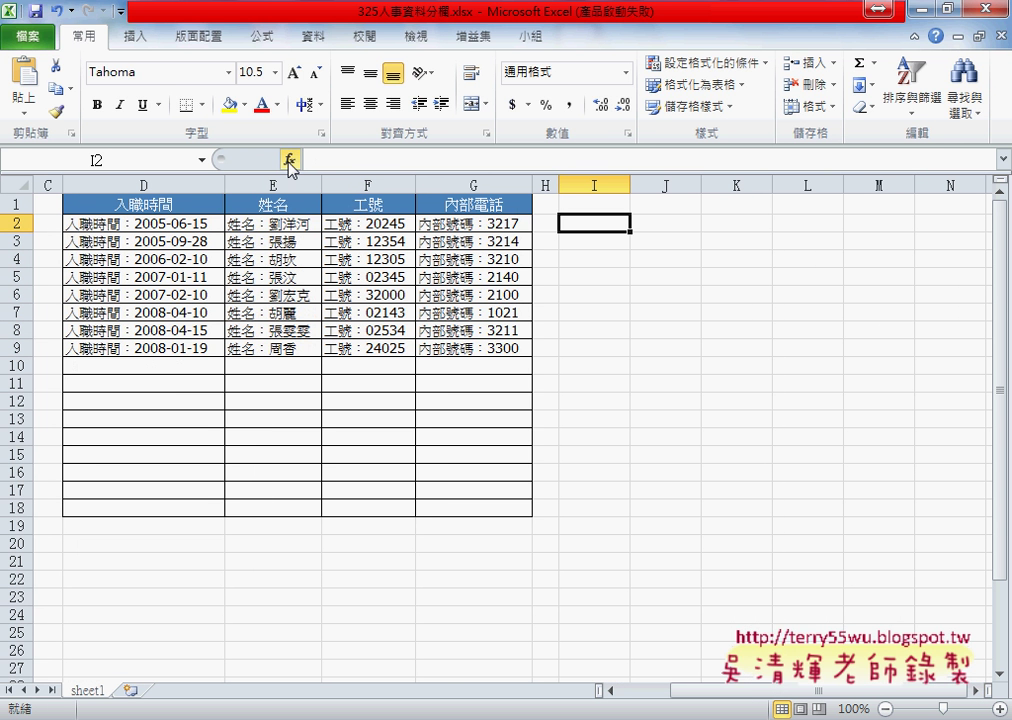
click(289, 160)
click(661, 260)
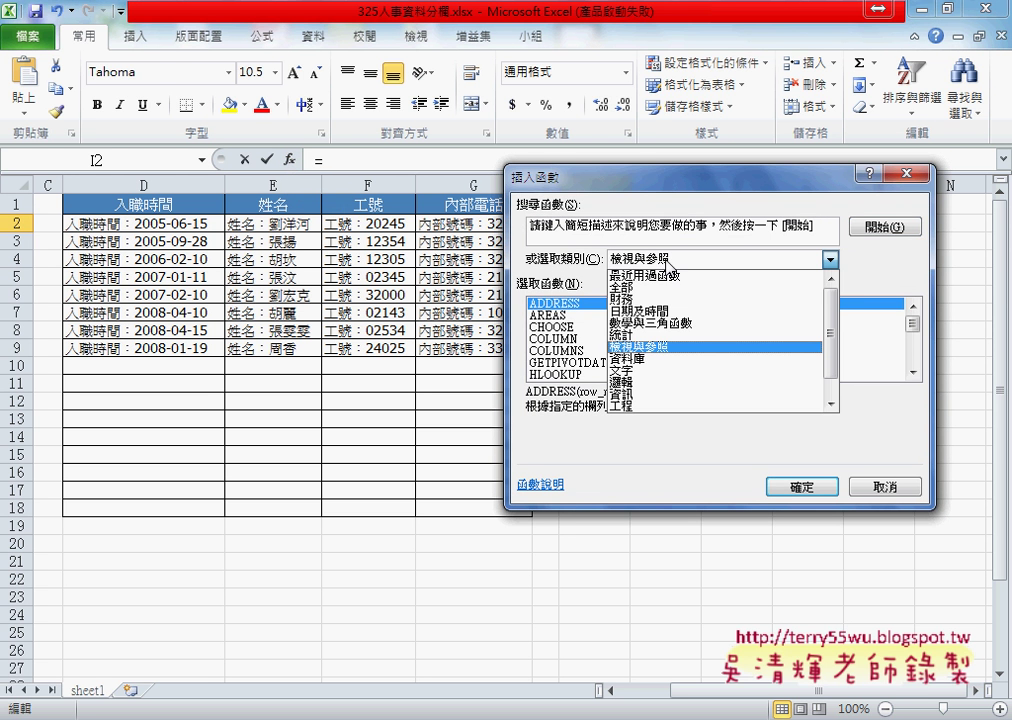
click(668, 370)
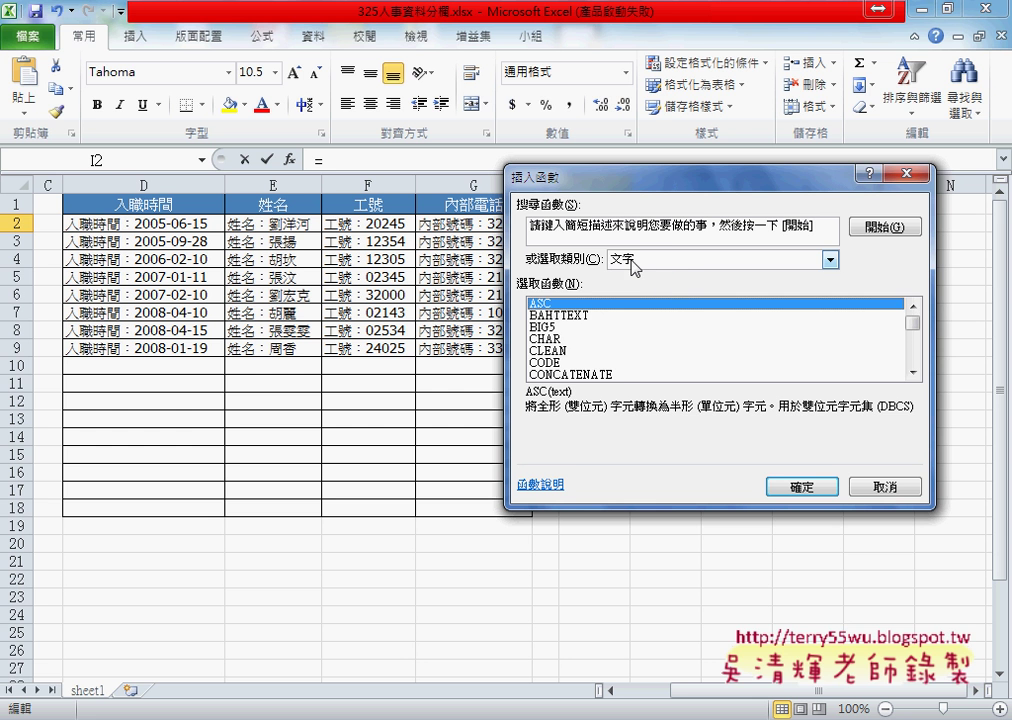
drag(914, 373, 914, 373)
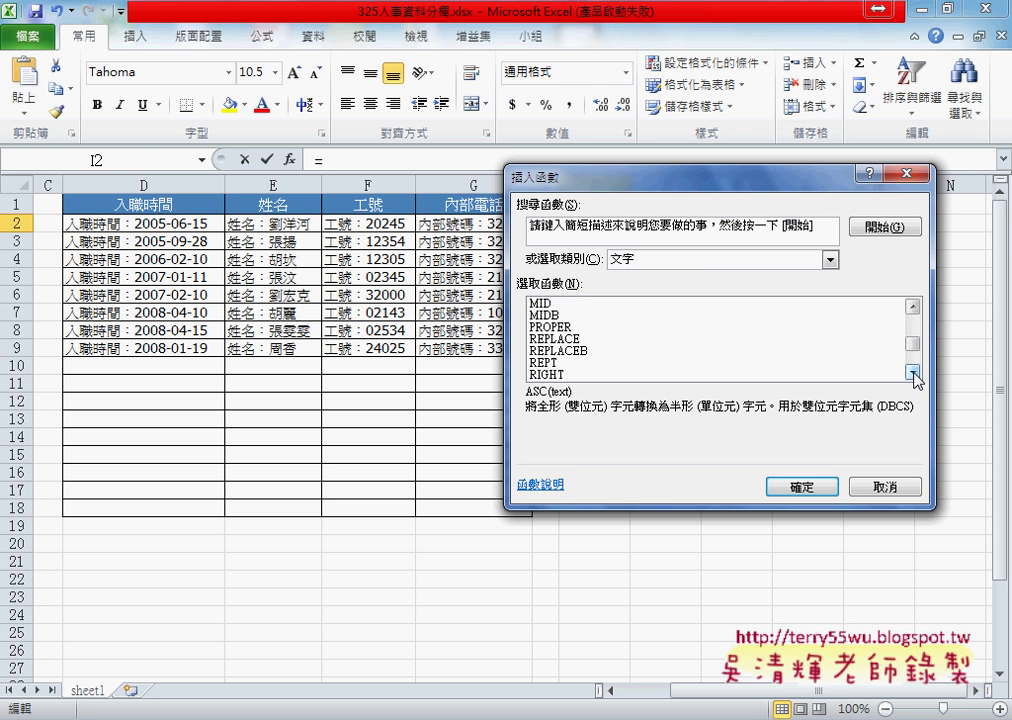
click(548, 340)
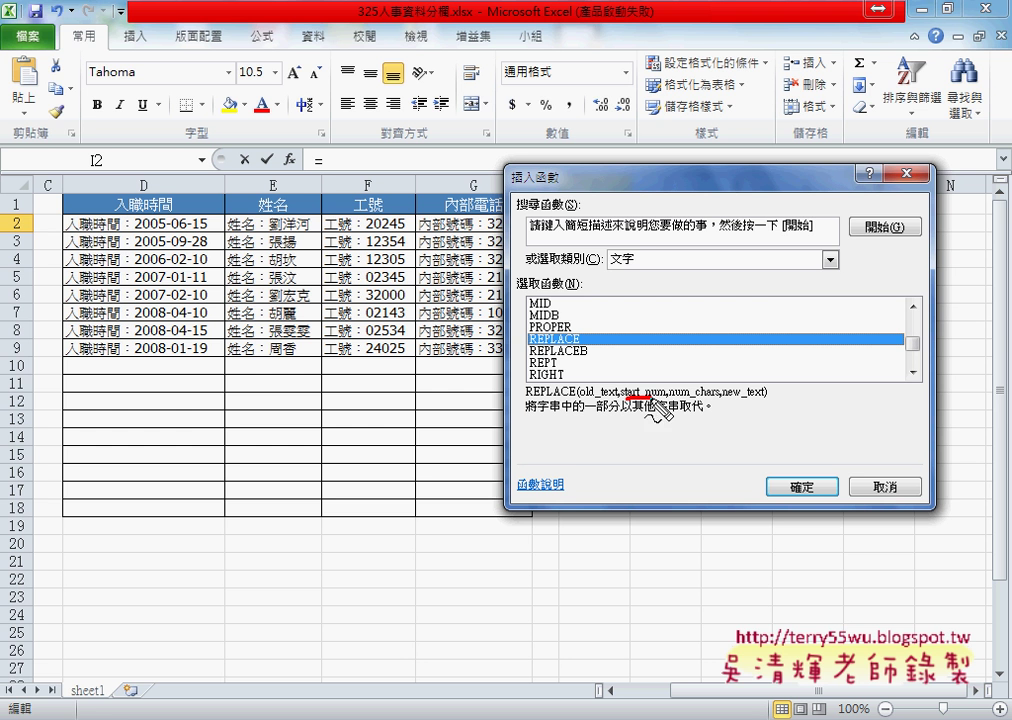
Step: Annotate the start_num and num_chars arguments and D2's 入職時間 label prefix
drag(622, 398, 665, 398)
drag(66, 230, 133, 229)
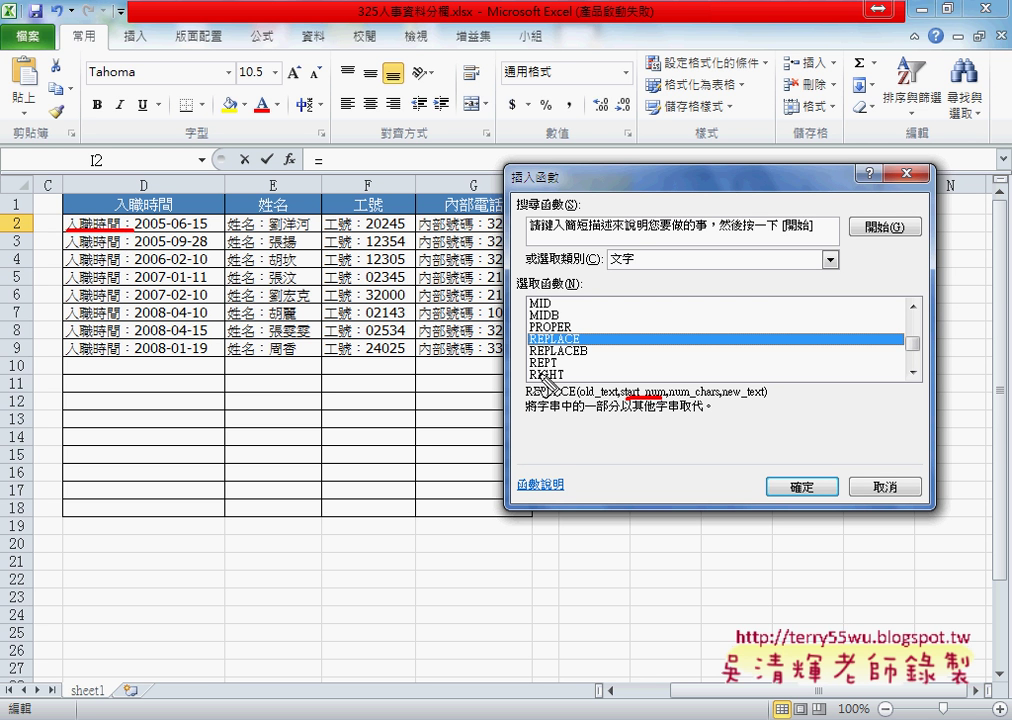
mouse_move(676, 397)
mouse_down()
mouse_move(719, 397)
mouse_move(680, 377)
mouse_move(710, 380)
mouse_up()
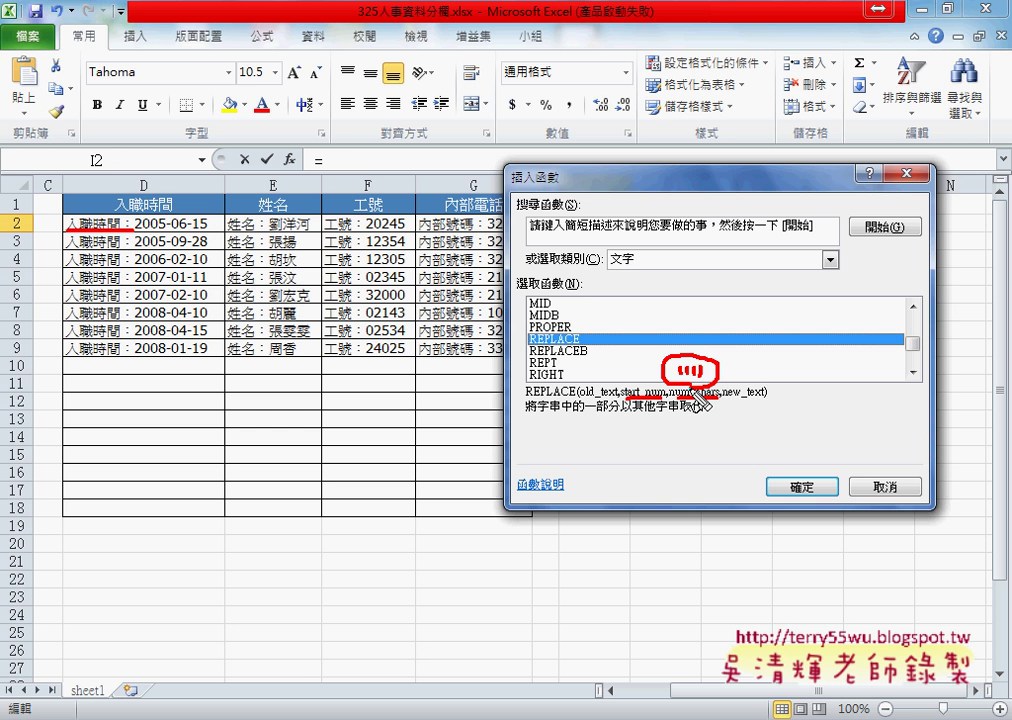
key(Escape)
Step: Enter REPLACE arguments: Old_text D2, Start_num 1, Num_chars 5, New_text ""
click(803, 488)
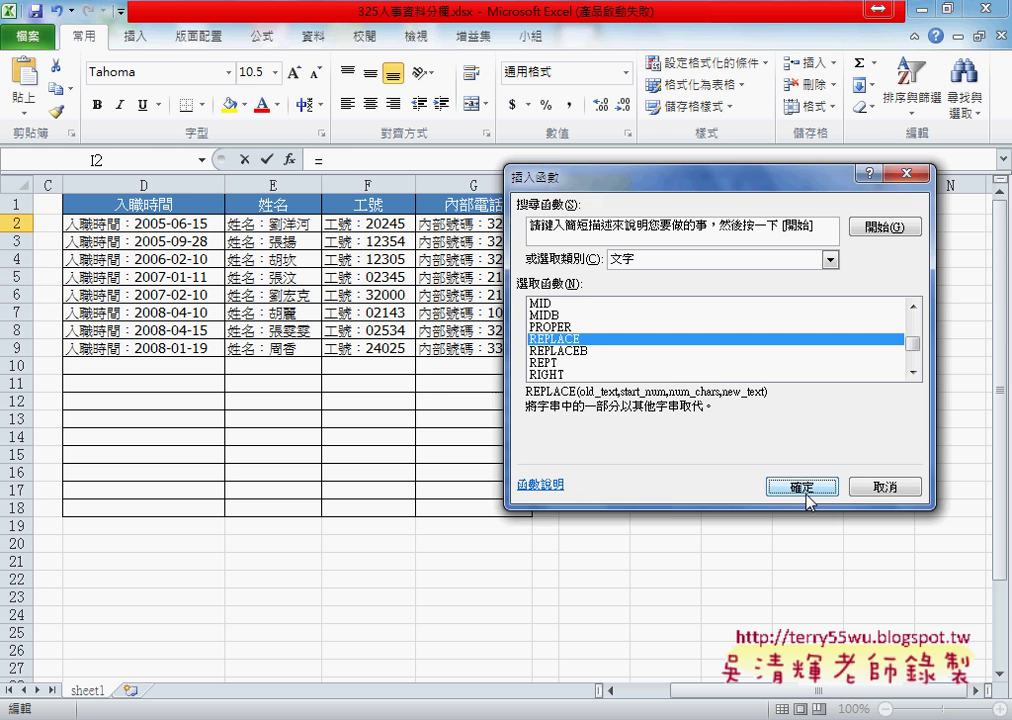
drag(656, 219, 504, 402)
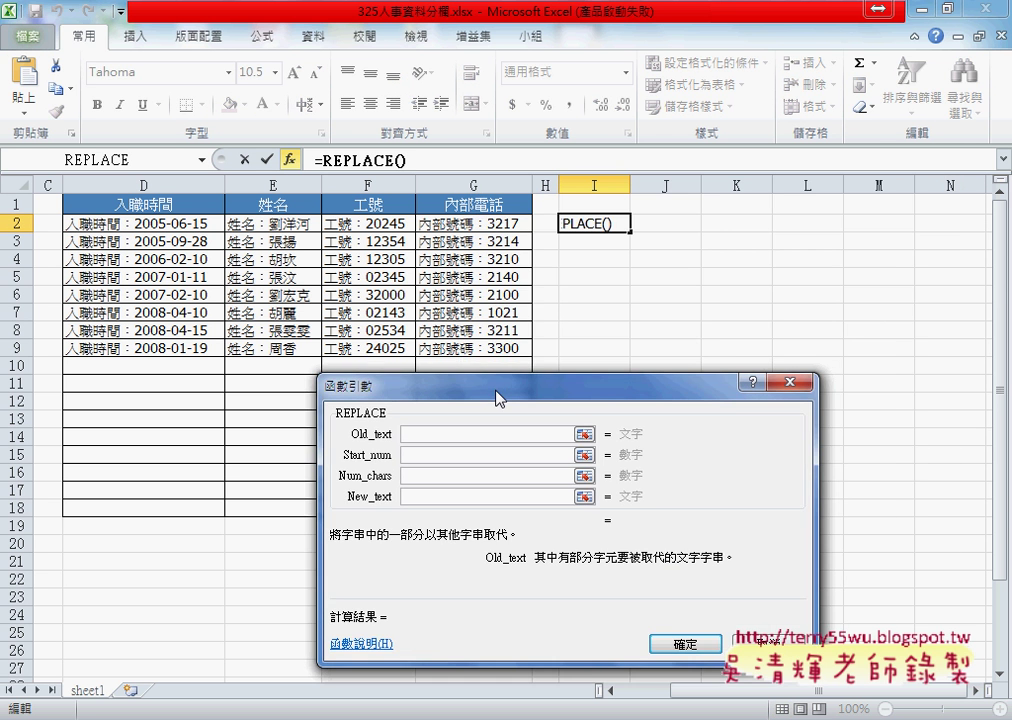
click(150, 221)
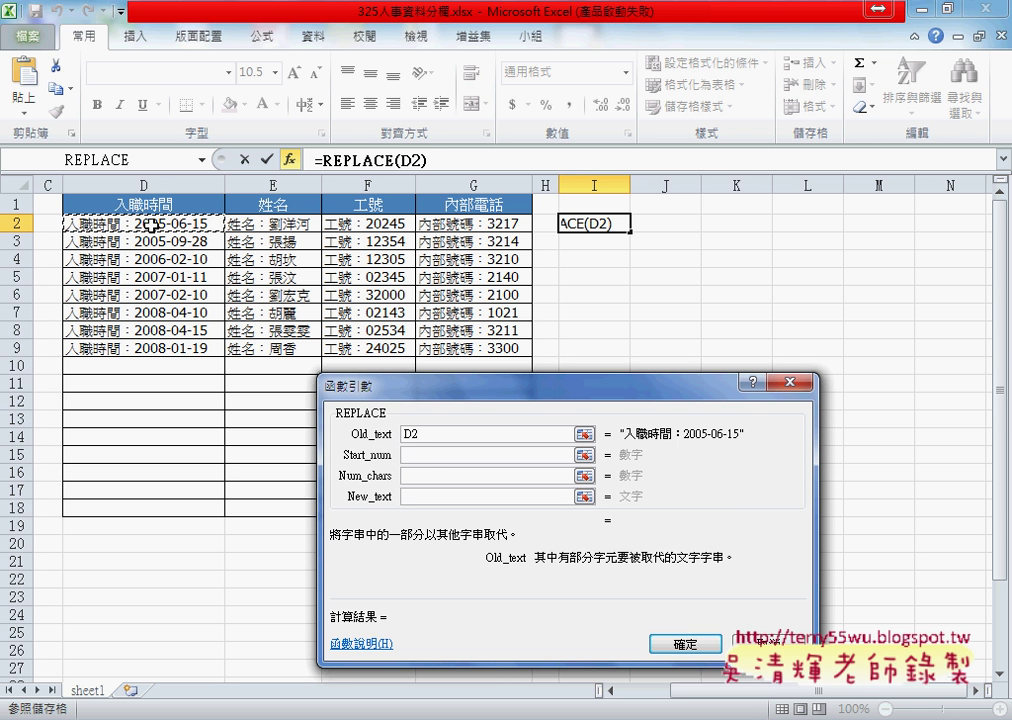
click(424, 457)
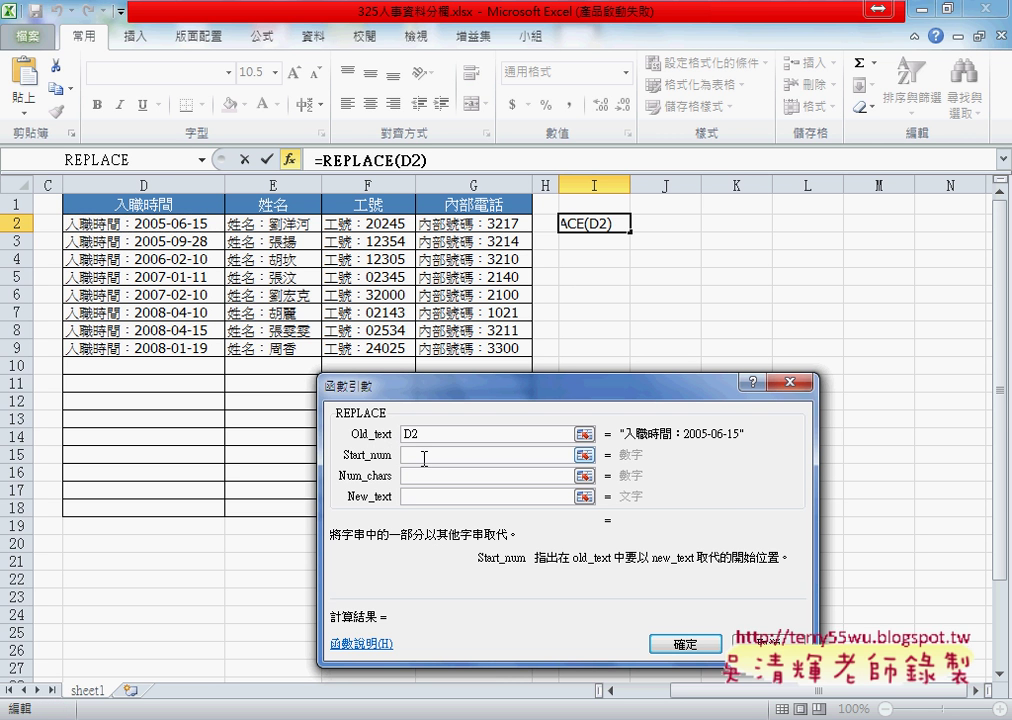
text(1)
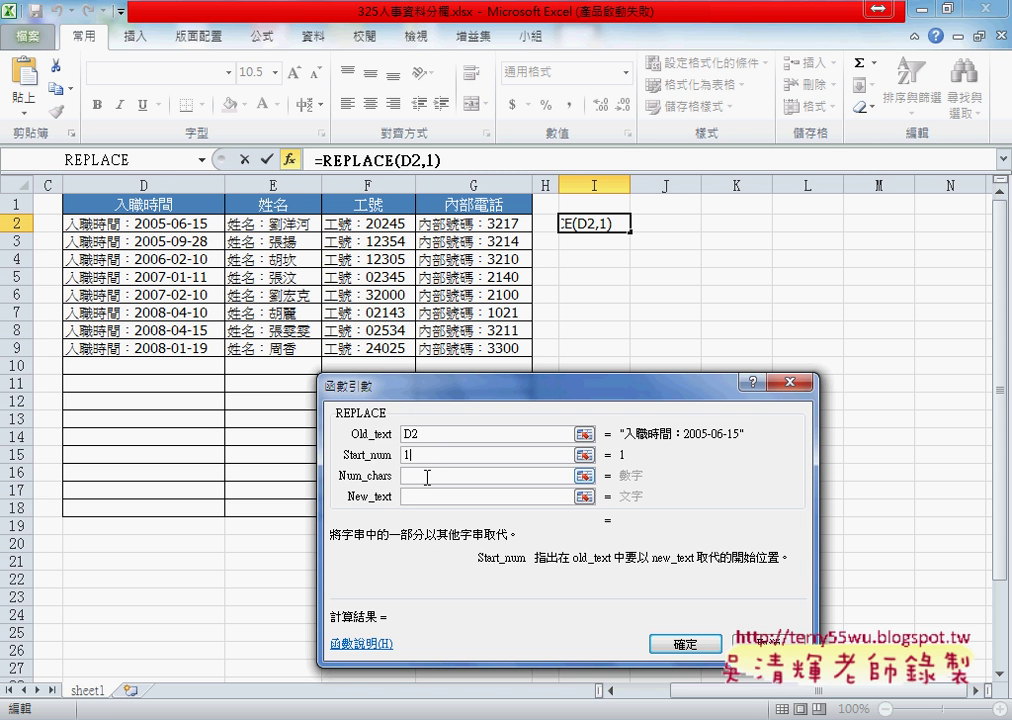
click(427, 477)
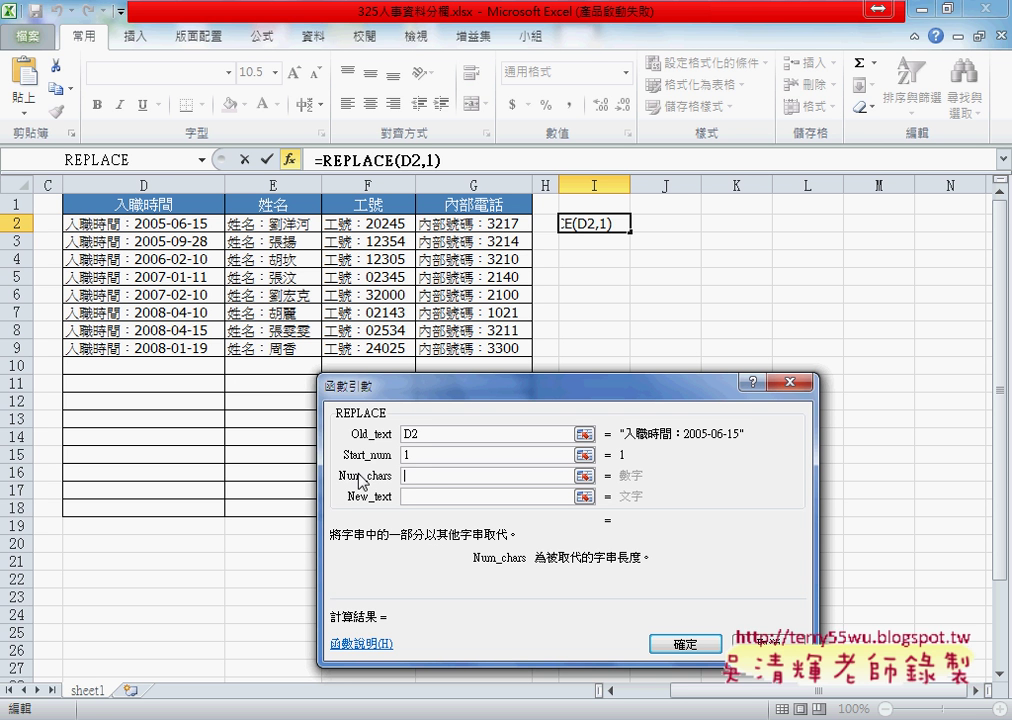
text(5)
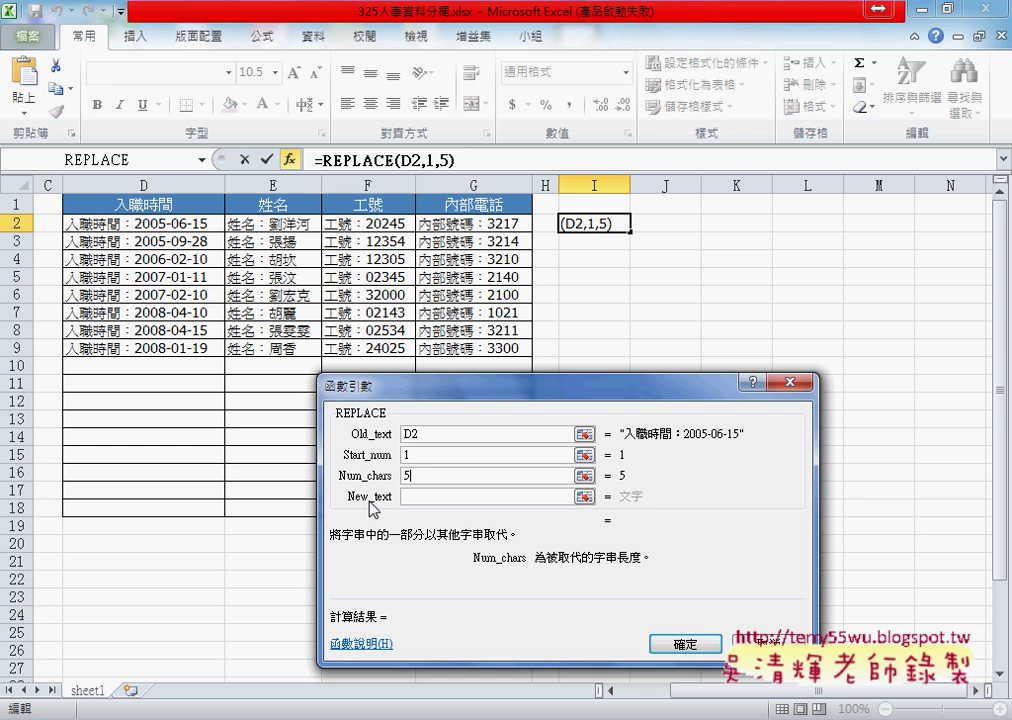
click(437, 497)
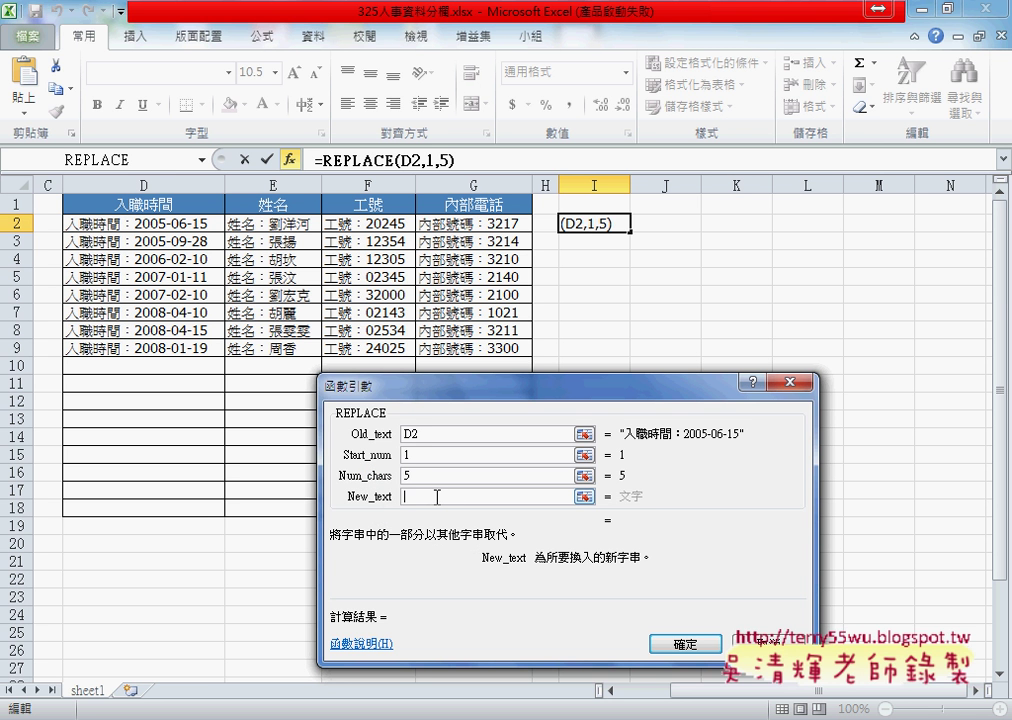
text(")
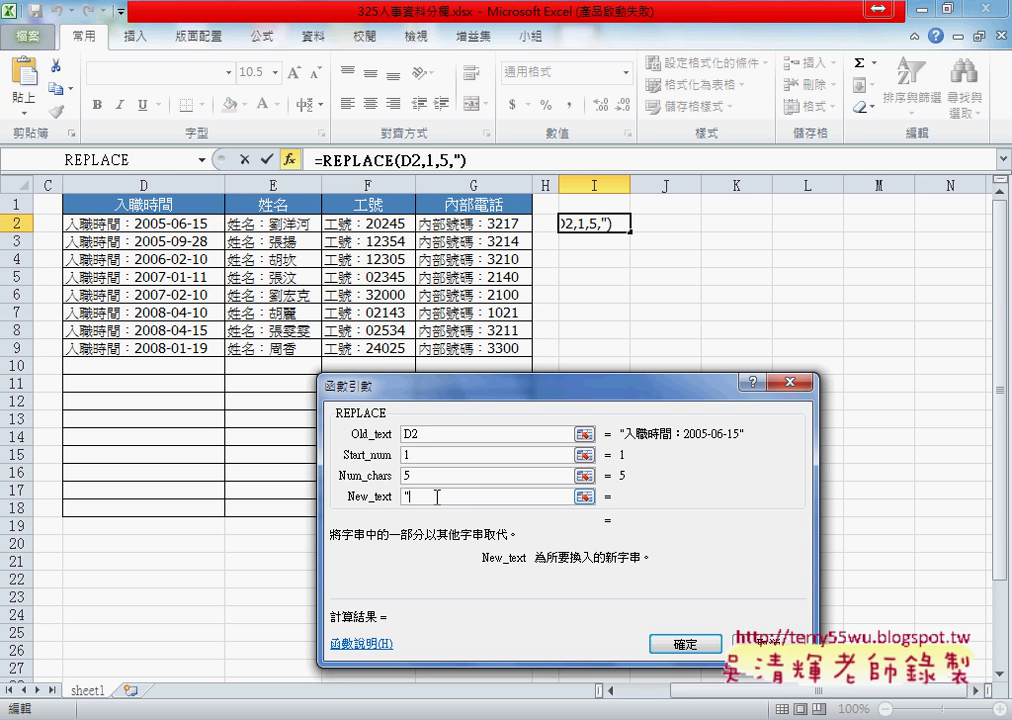
text(")
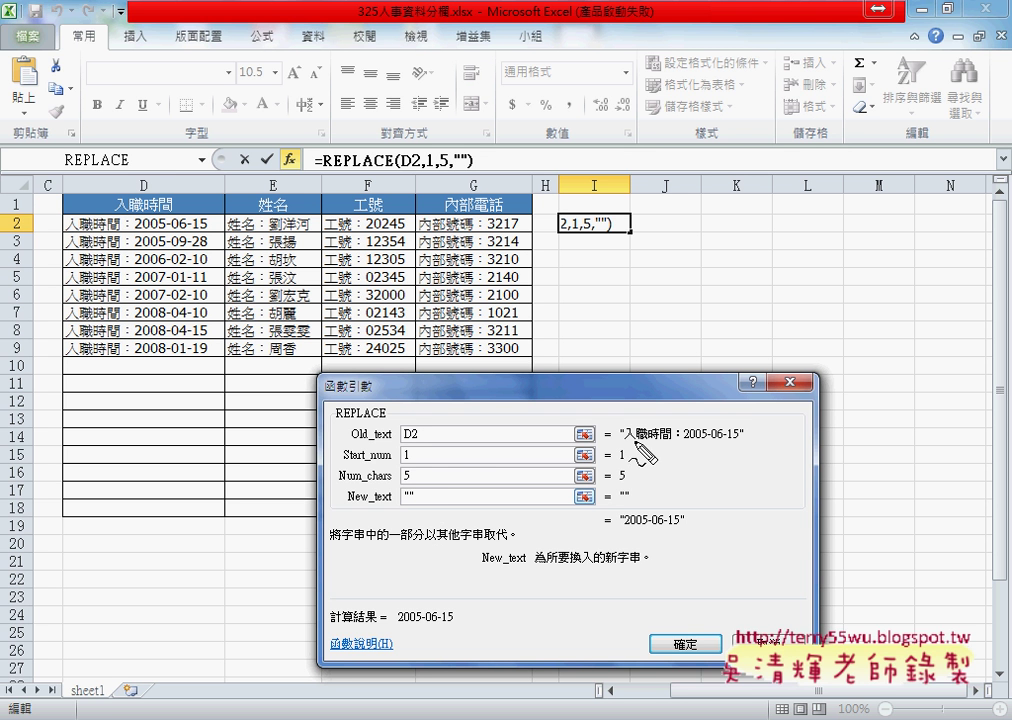
Step: Annotate the preview: the date, the label's first character and colon, 5 removed characters, empty replacement
drag(634, 438, 735, 436)
drag(352, 440, 392, 440)
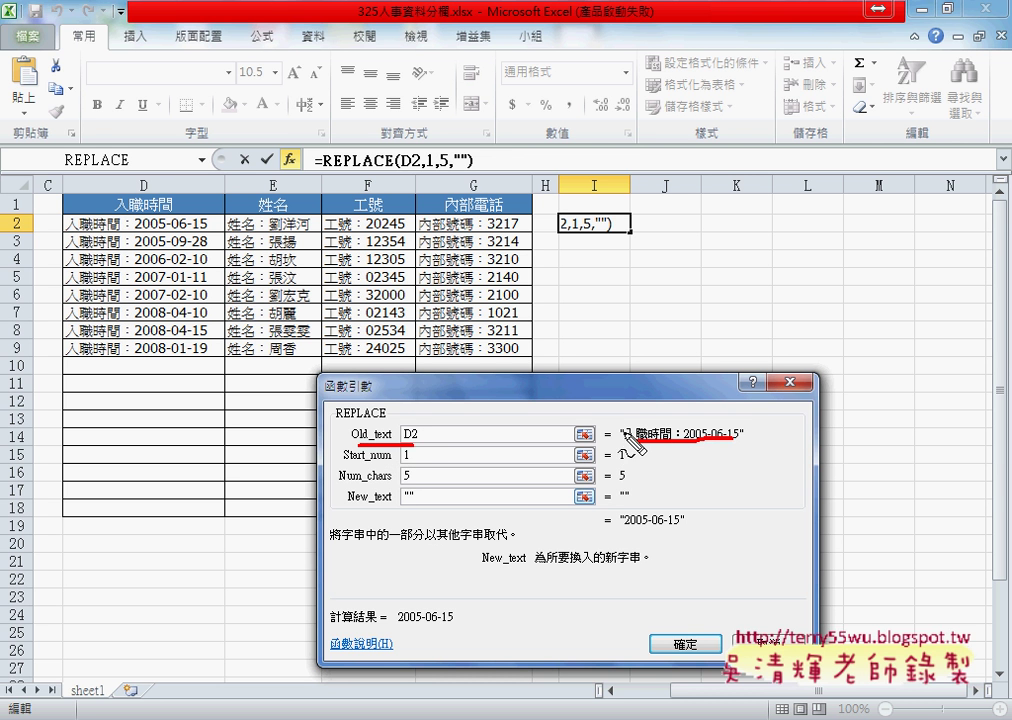
drag(630, 427, 624, 440)
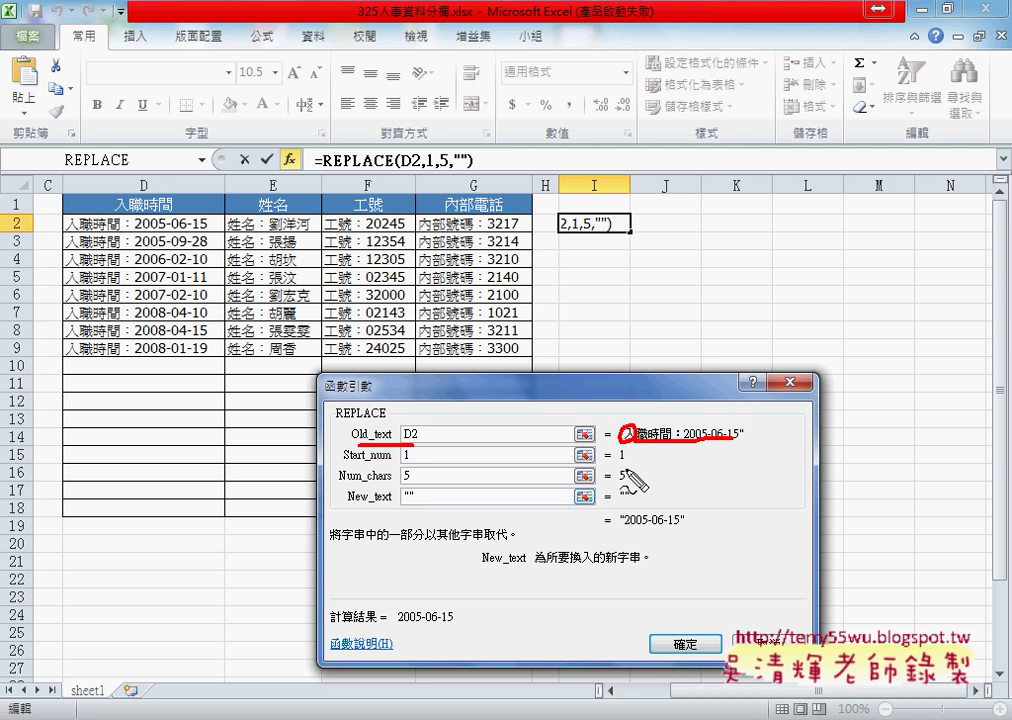
drag(618, 485, 628, 484)
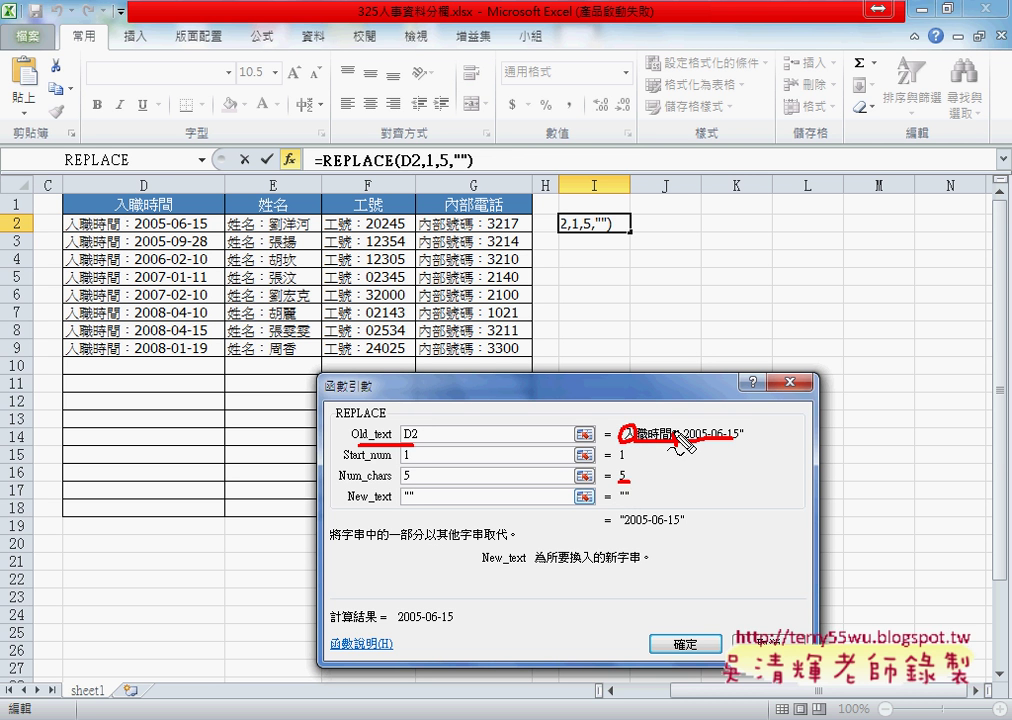
drag(680, 426, 680, 442)
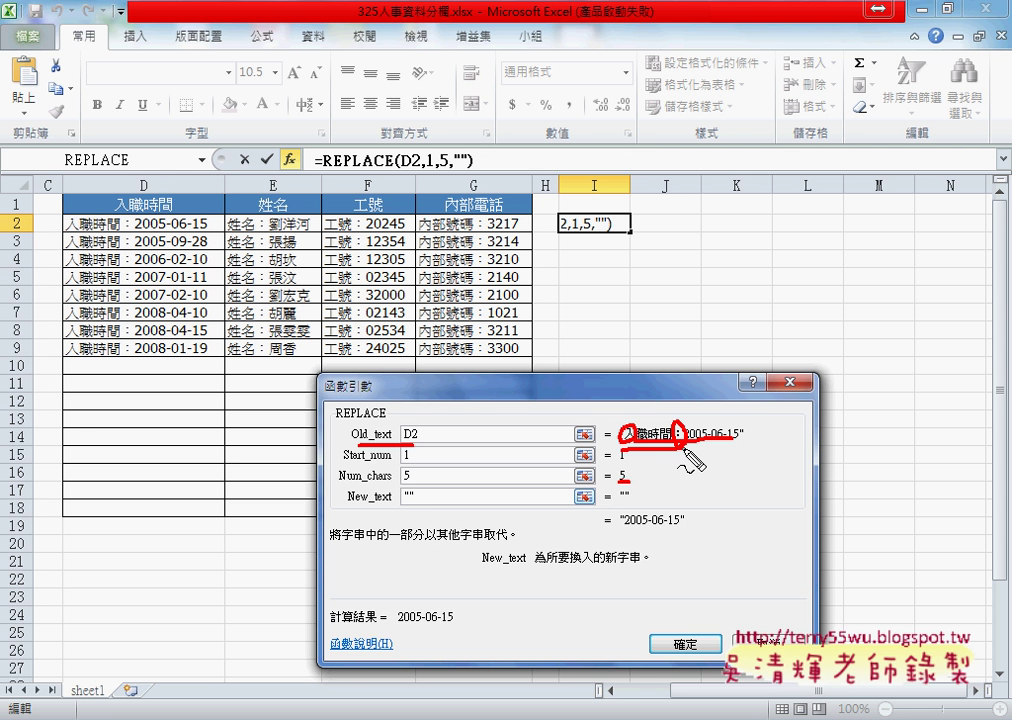
drag(619, 506, 631, 506)
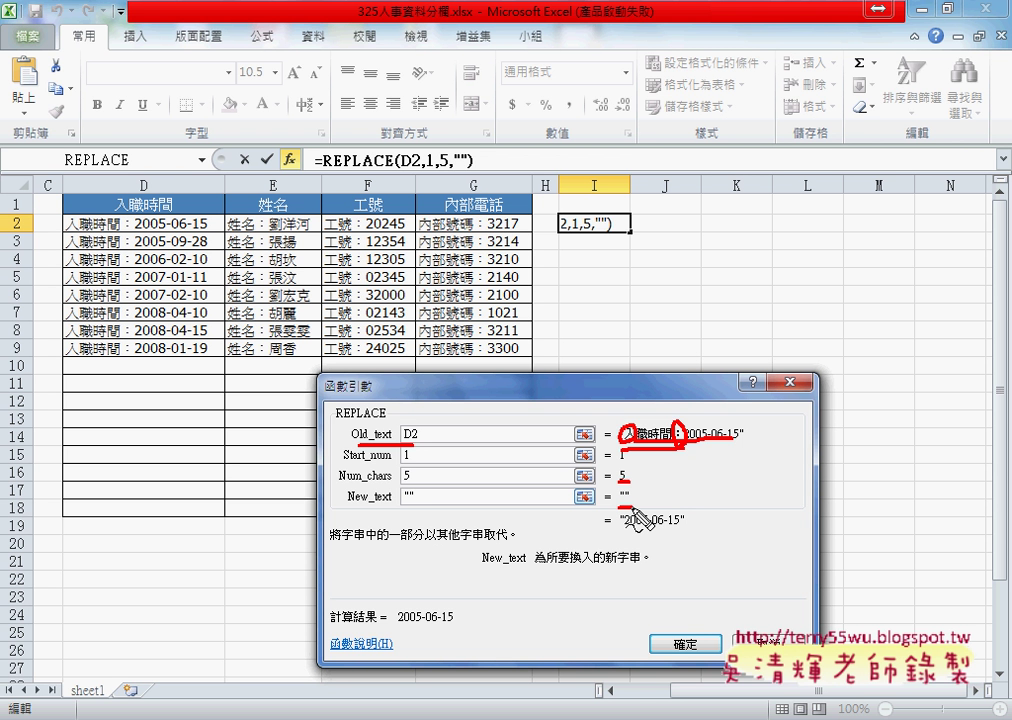
key(Escape)
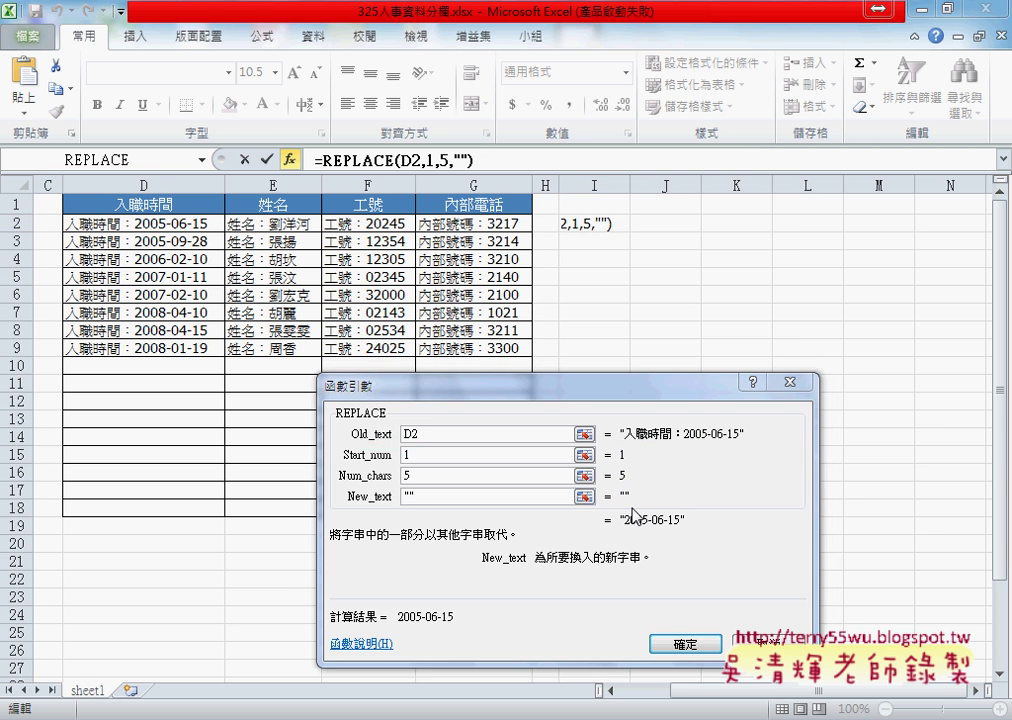
Step: Confirm =REPLACE(D2,1,5,"") in I2, widen column I, and reopen its arguments to review them
click(684, 643)
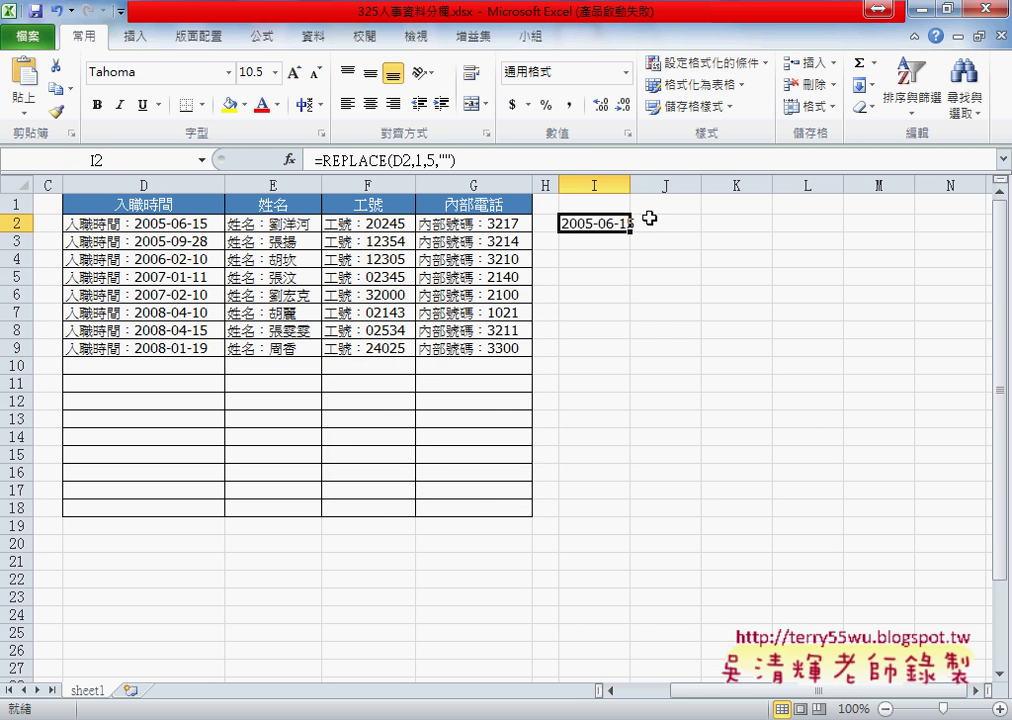
drag(630, 187, 655, 188)
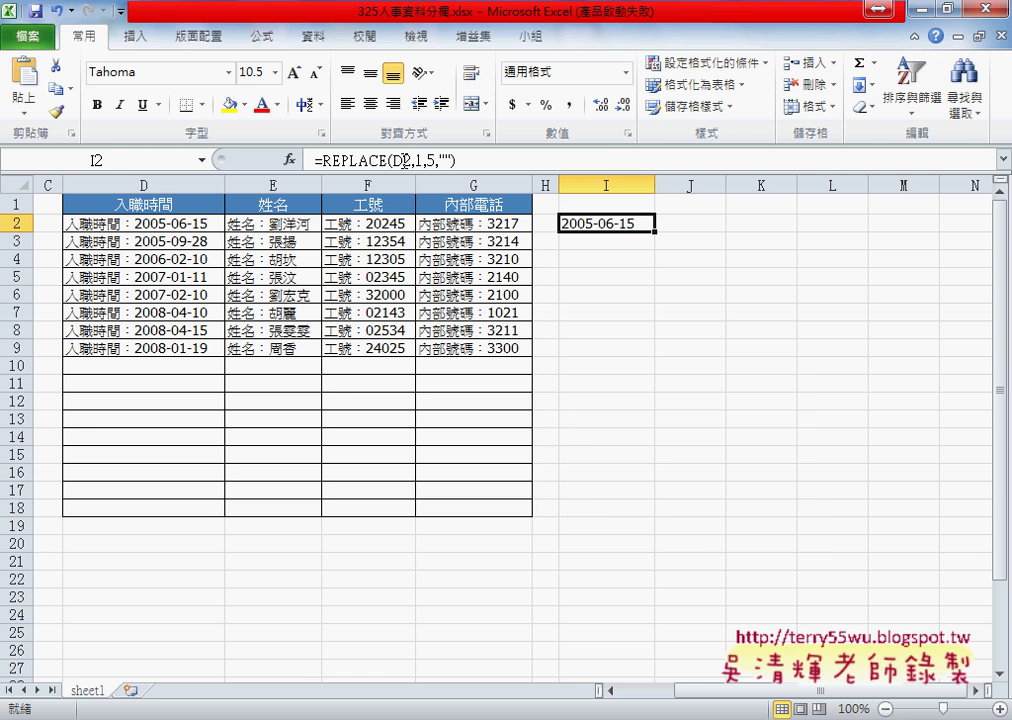
click(346, 161)
click(289, 159)
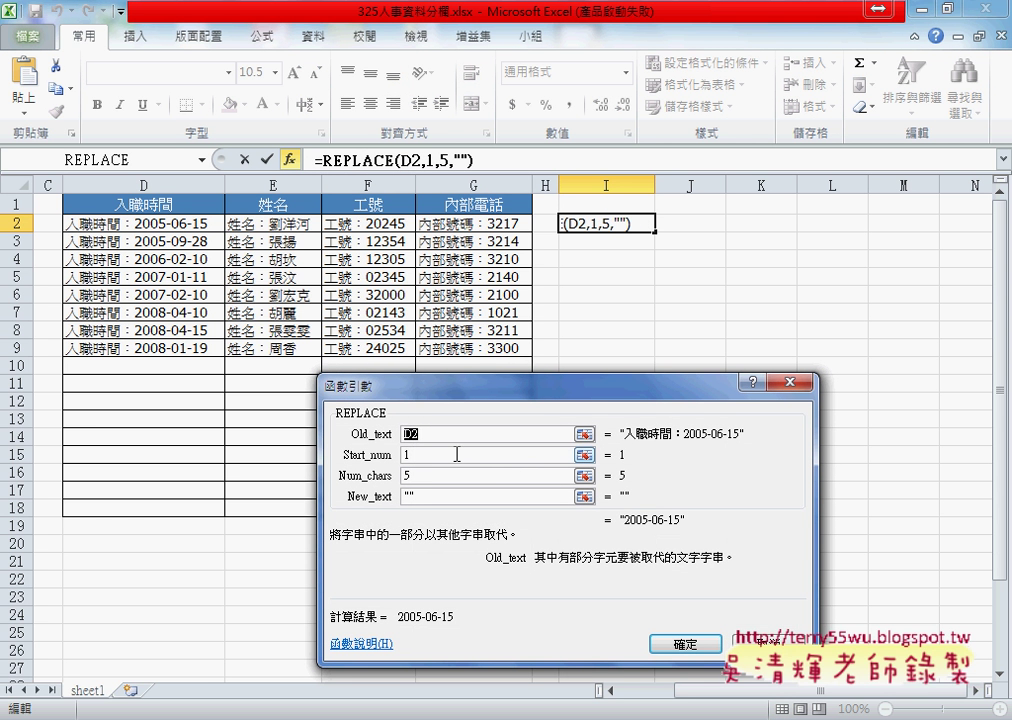
click(408, 476)
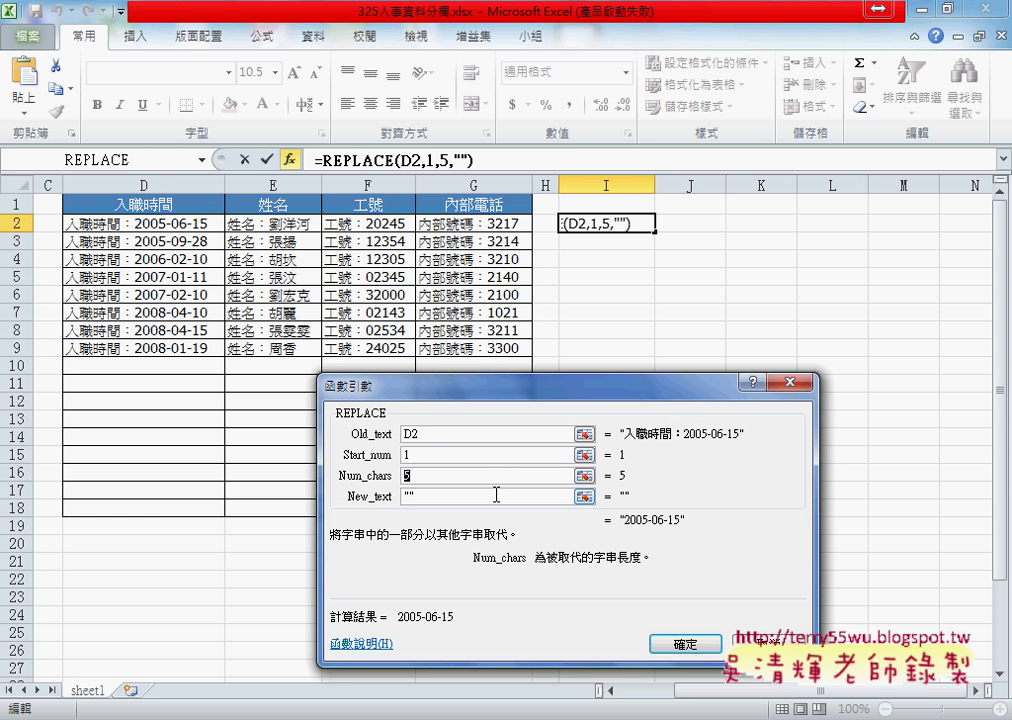
click(405, 455)
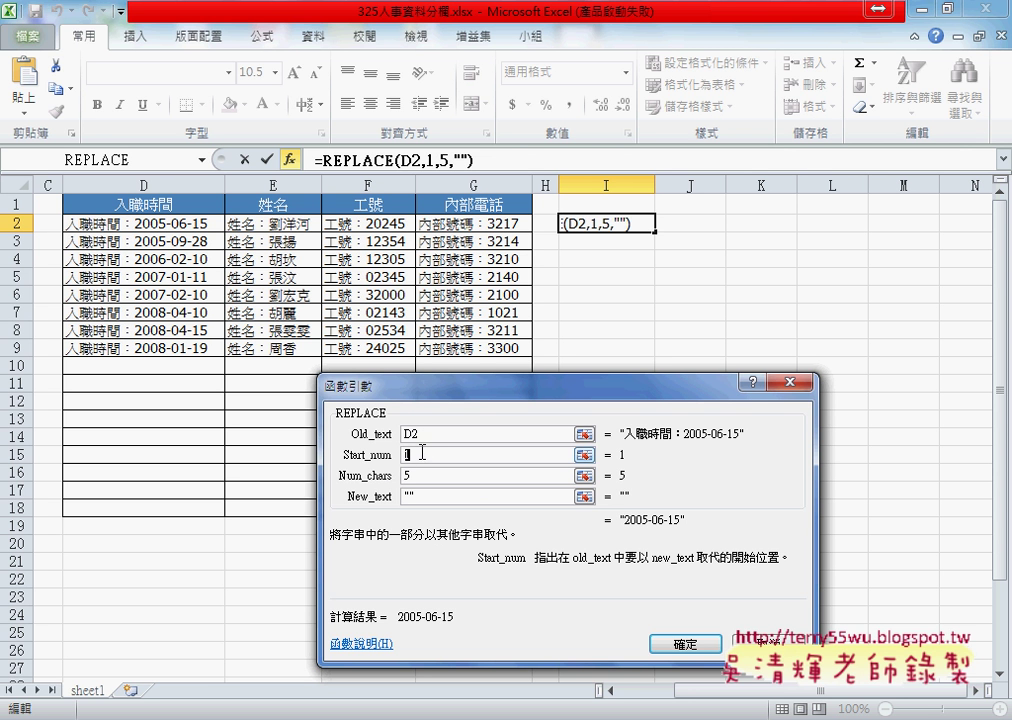
click(410, 497)
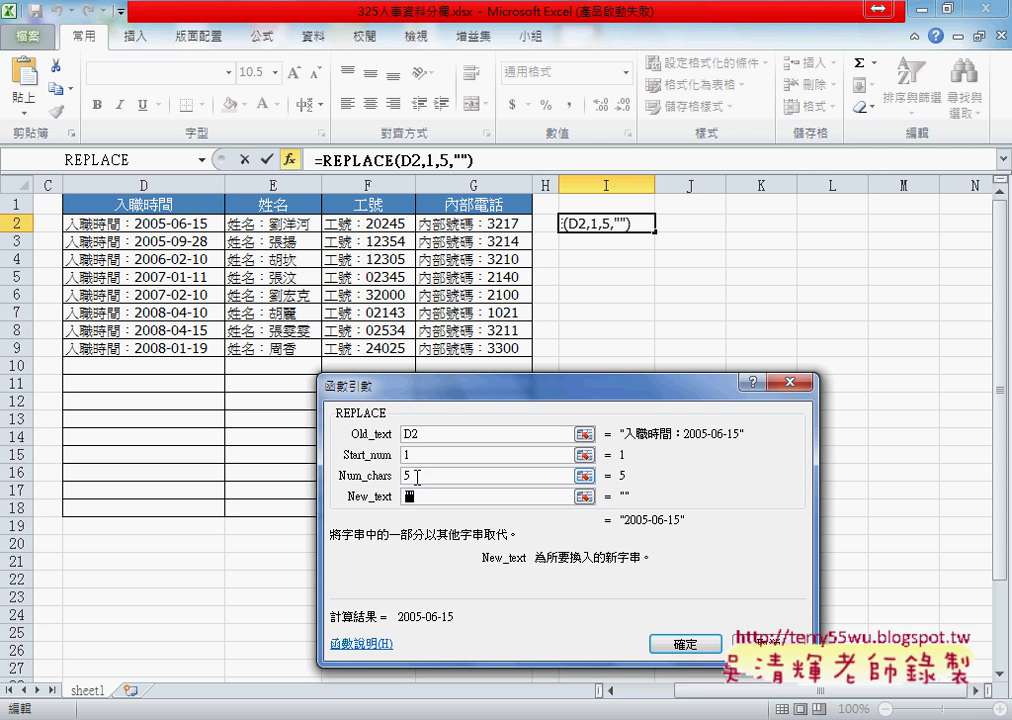
click(405, 476)
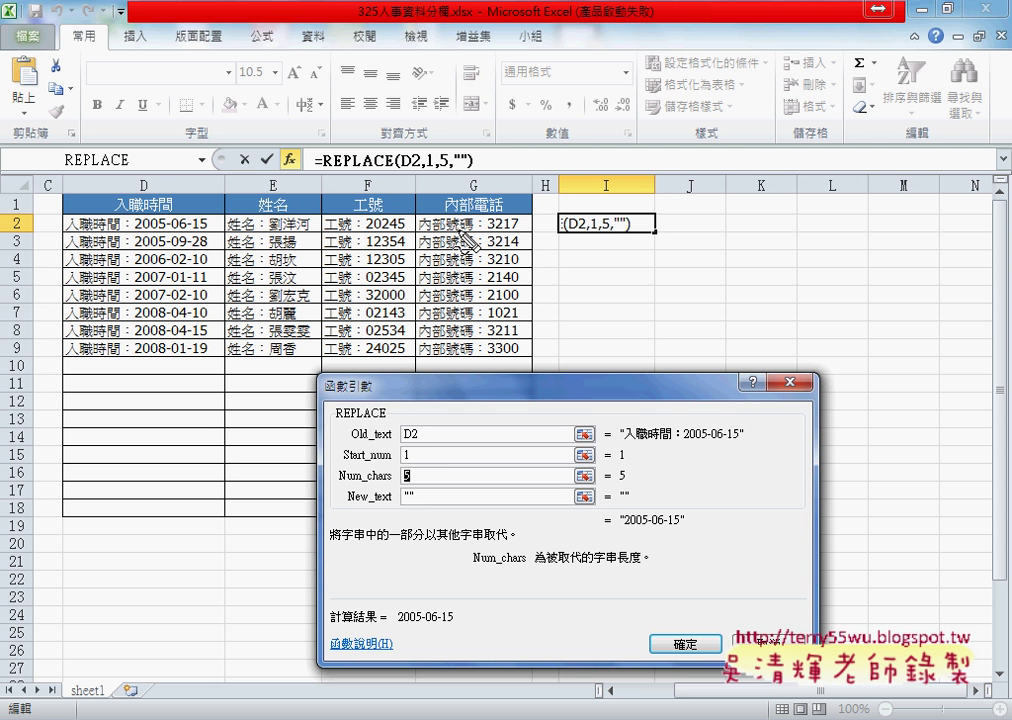
drag(118, 212, 172, 211)
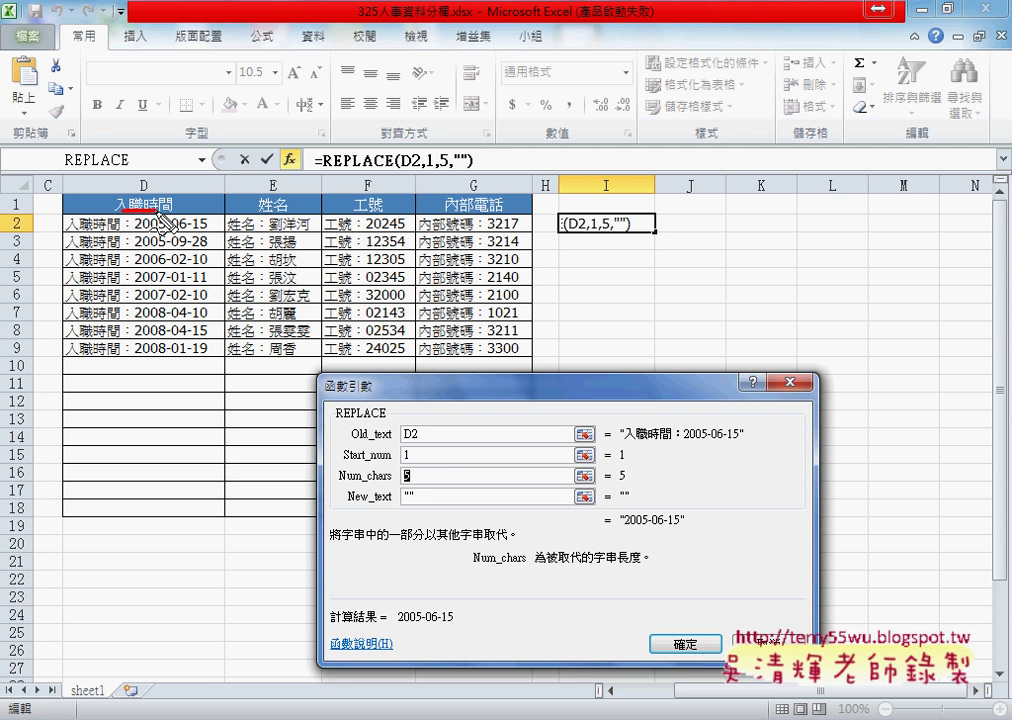
drag(258, 212, 289, 212)
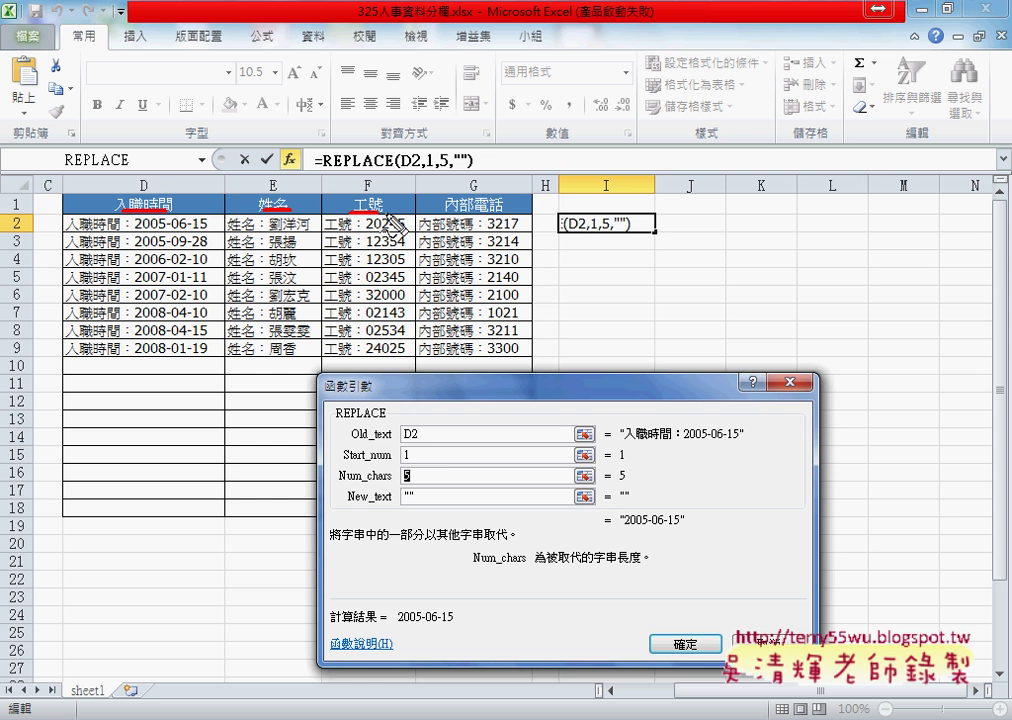
drag(355, 211, 381, 211)
drag(443, 211, 500, 211)
drag(72, 233, 156, 231)
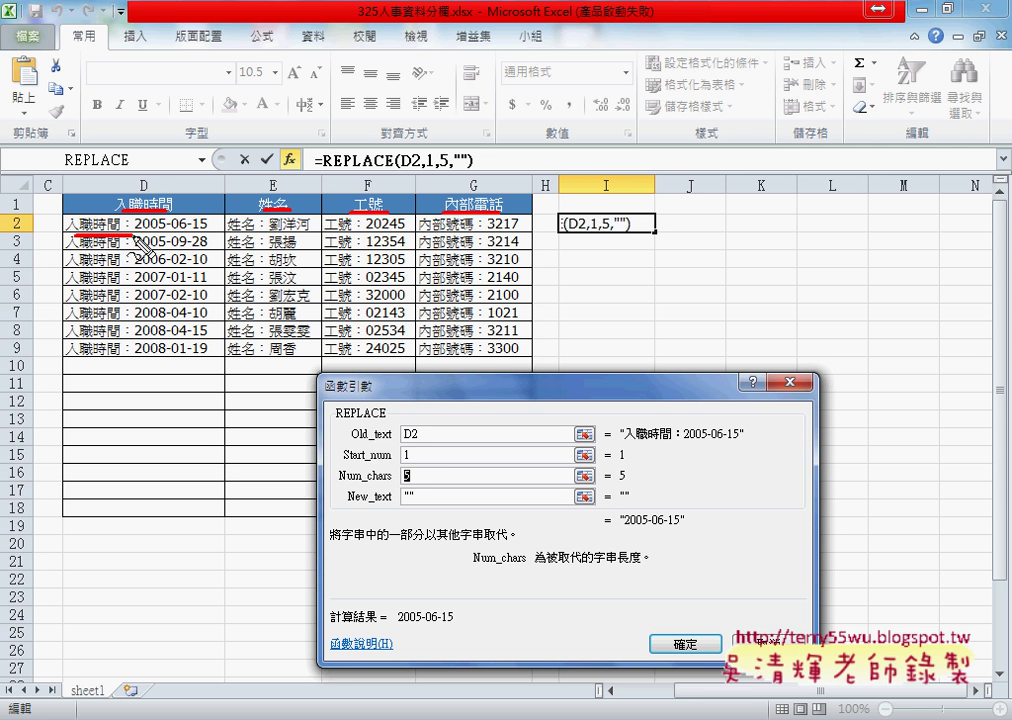
drag(228, 233, 262, 231)
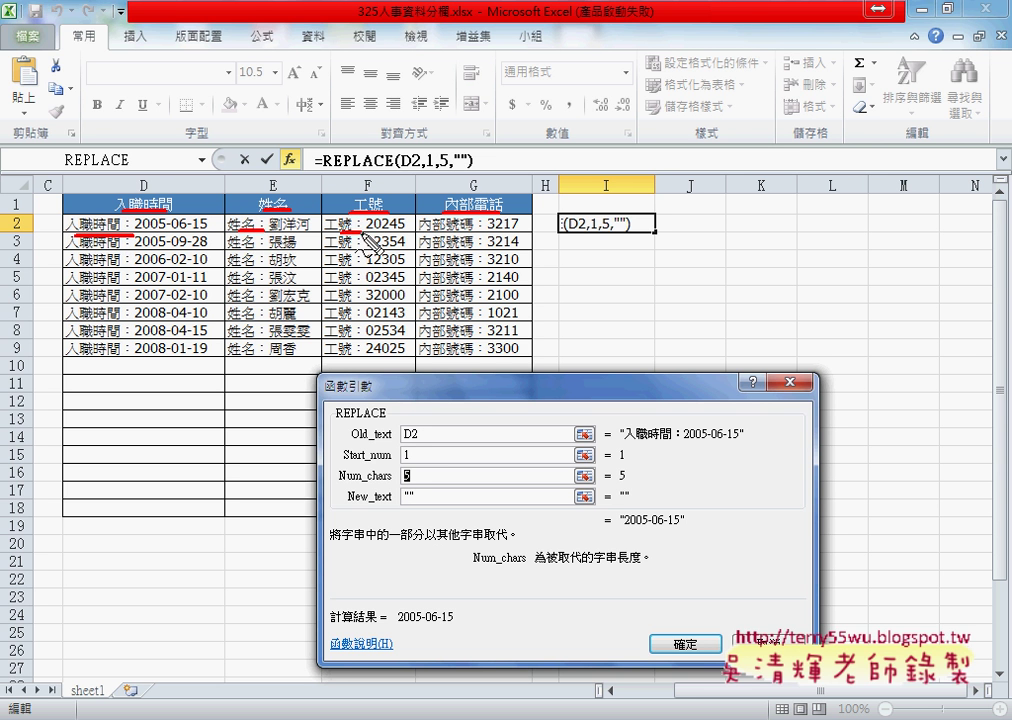
drag(325, 234, 352, 233)
mouse_move(112, 209)
mouse_down()
mouse_move(160, 196)
mouse_move(158, 220)
mouse_up()
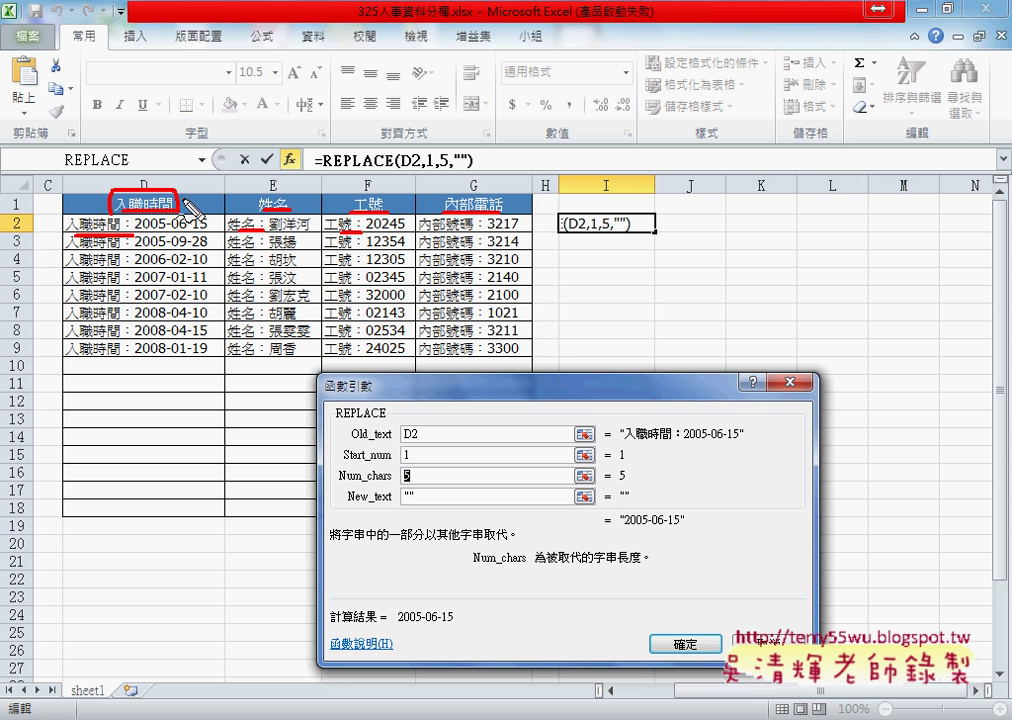
drag(181, 199, 193, 207)
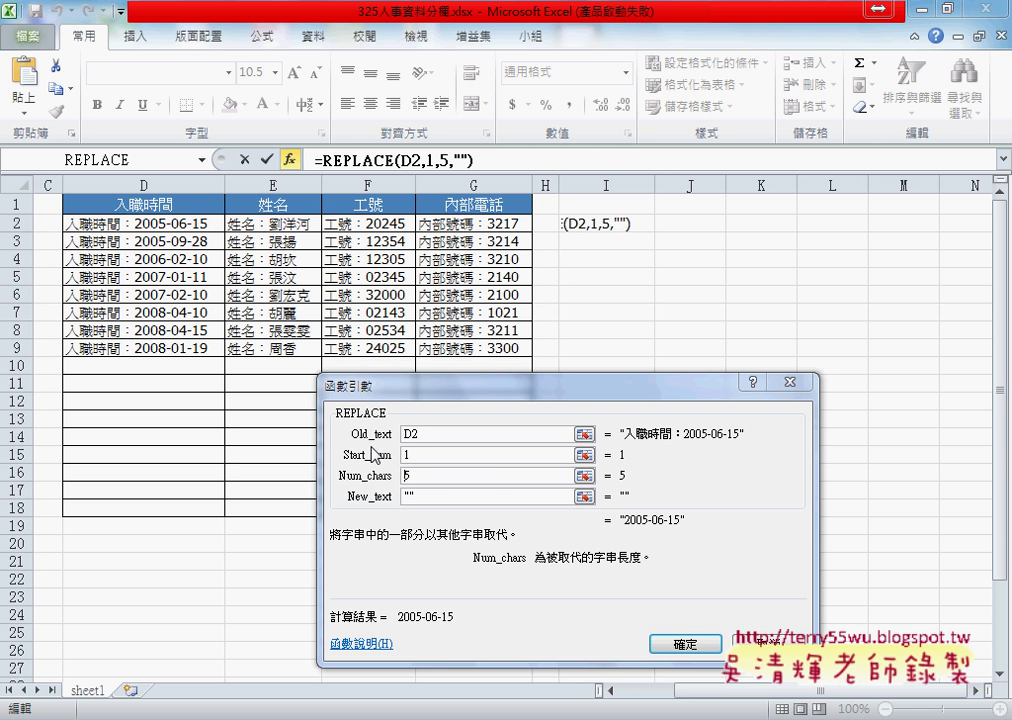
Step: Replace the fixed 5 in Num_chars with len(D1)+1
double_click(410, 476)
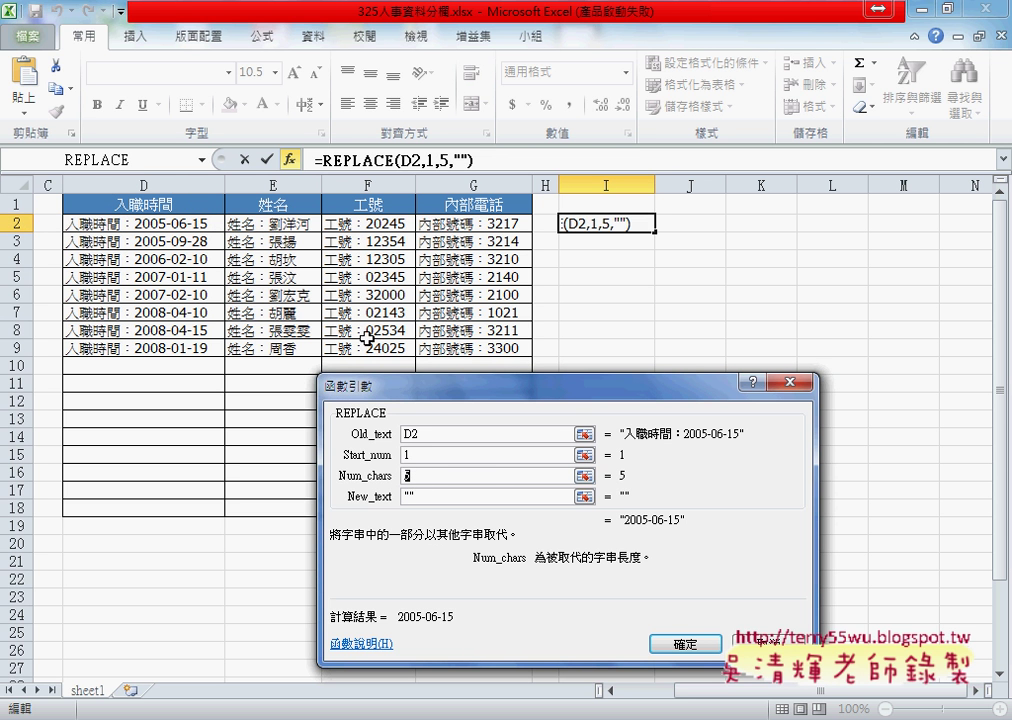
click(180, 205)
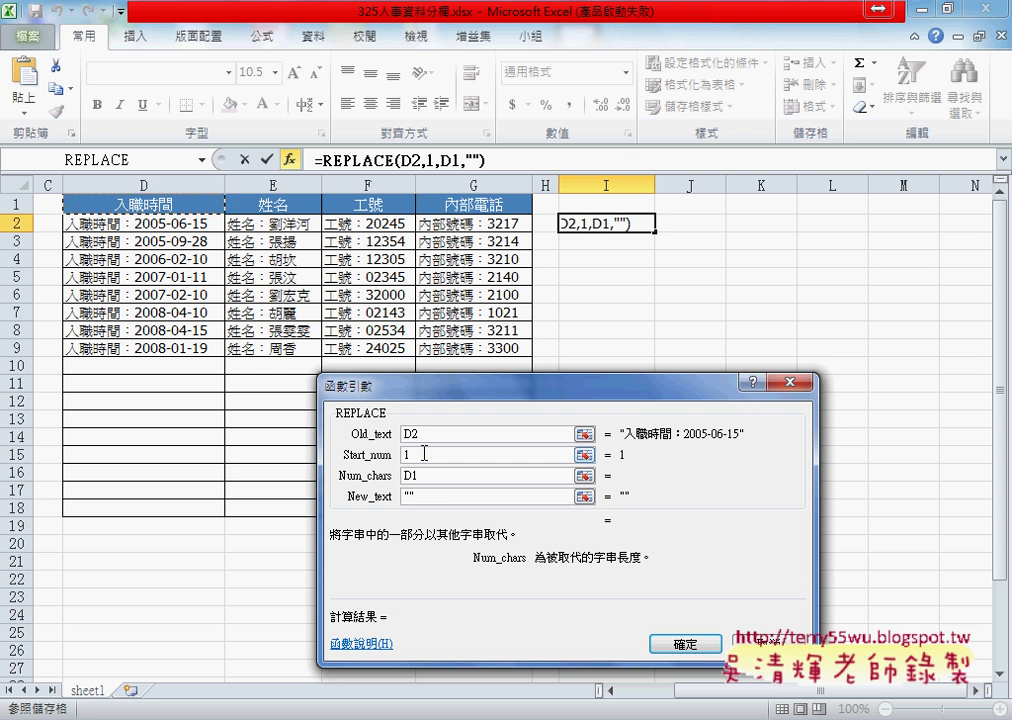
click(403, 476)
text(l)
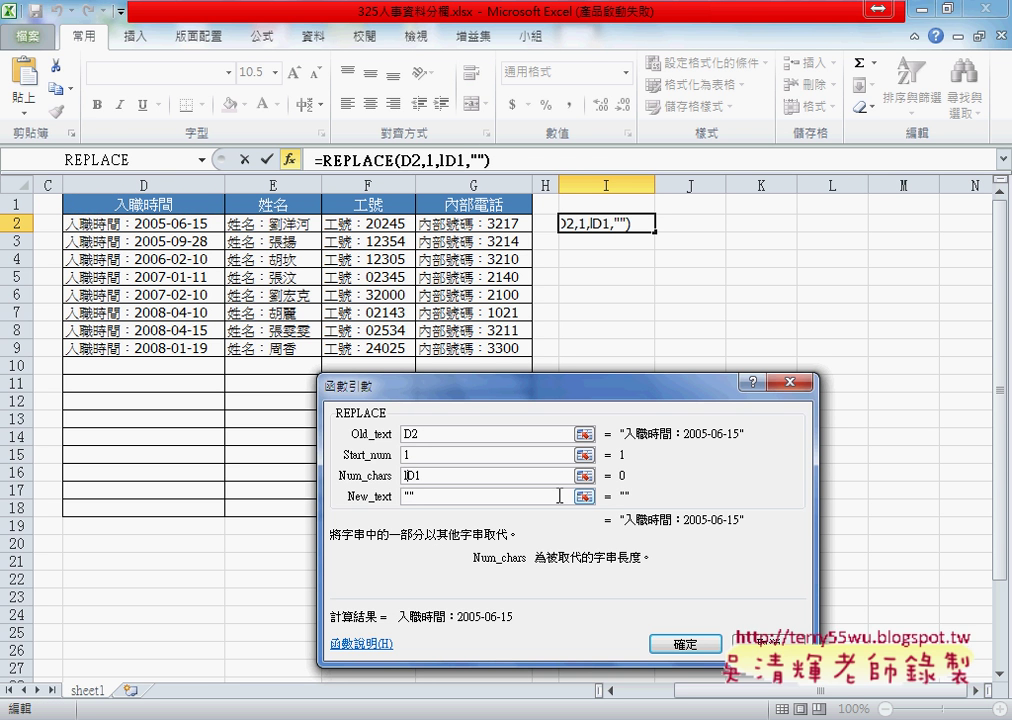
text(en)
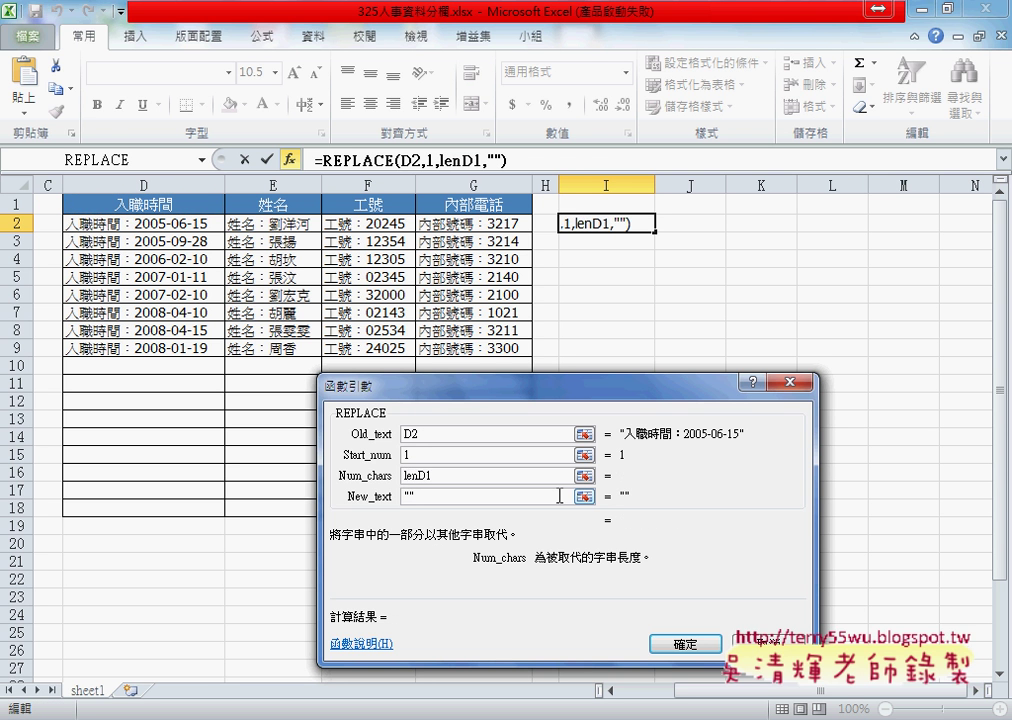
text((D1))
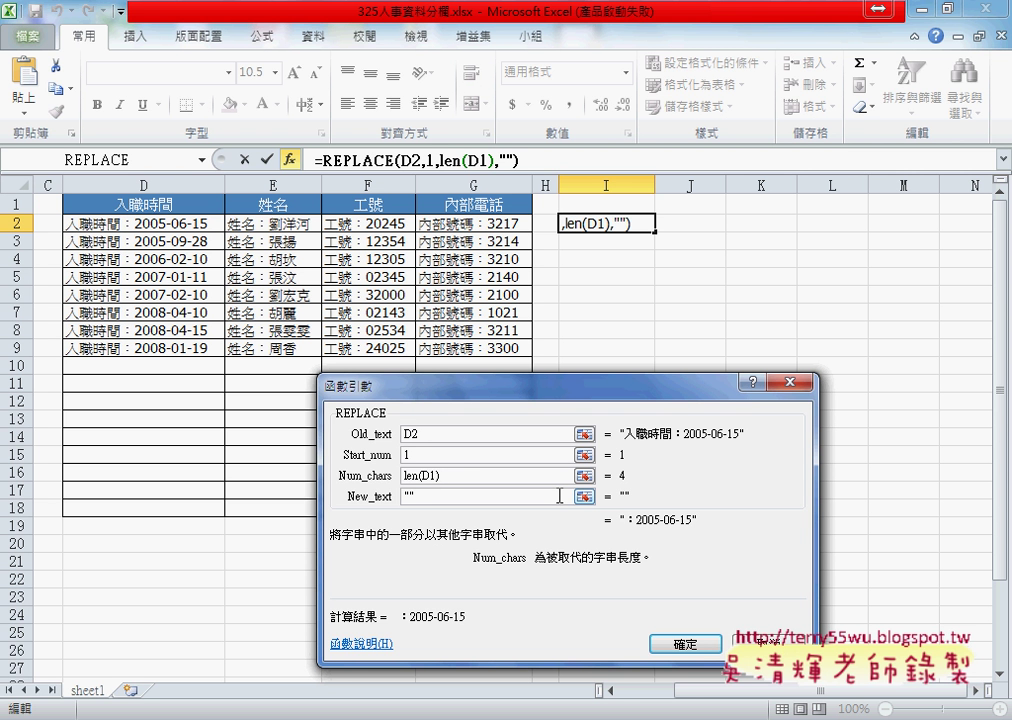
text(+1)
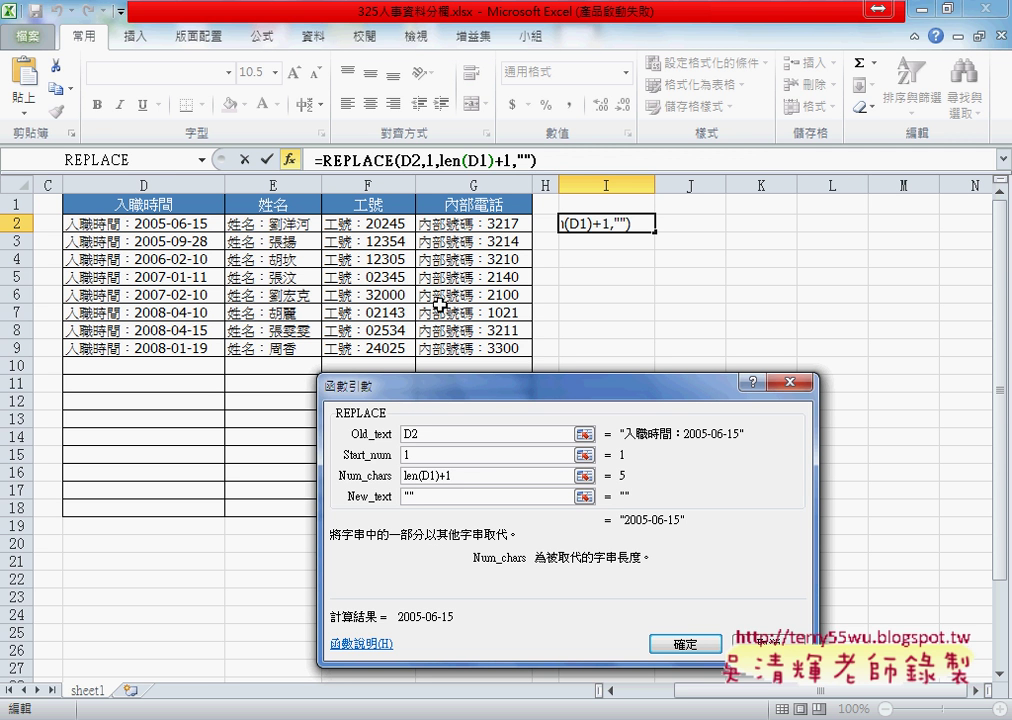
Step: Review the Old_text D2, Start_num 1 and Num_chars arguments
double_click(425, 434)
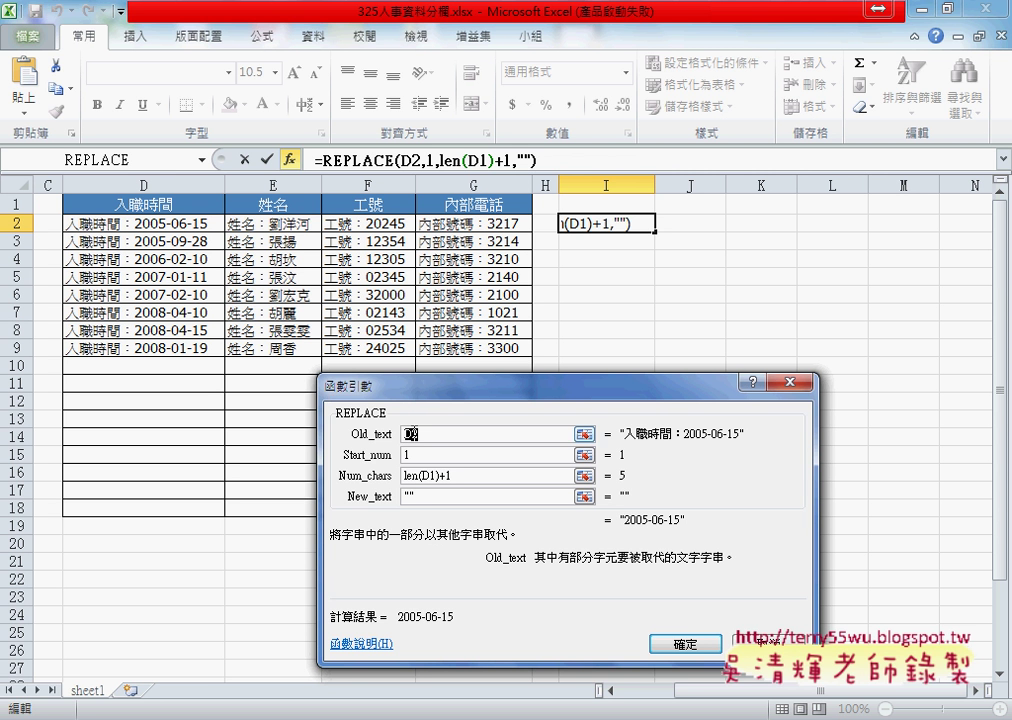
click(418, 457)
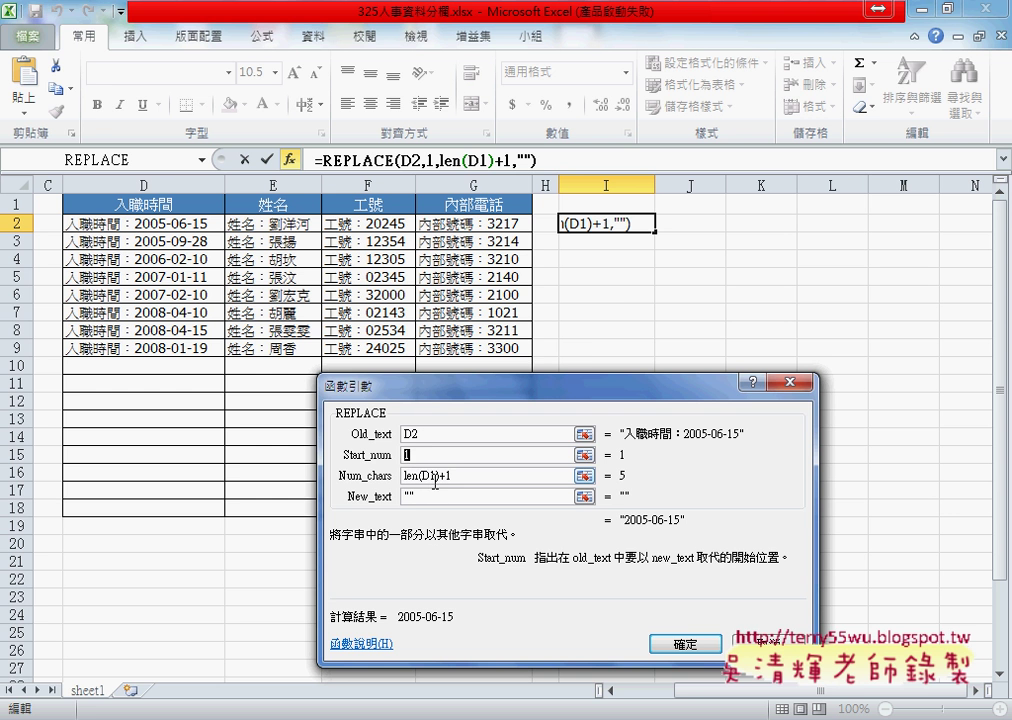
click(434, 477)
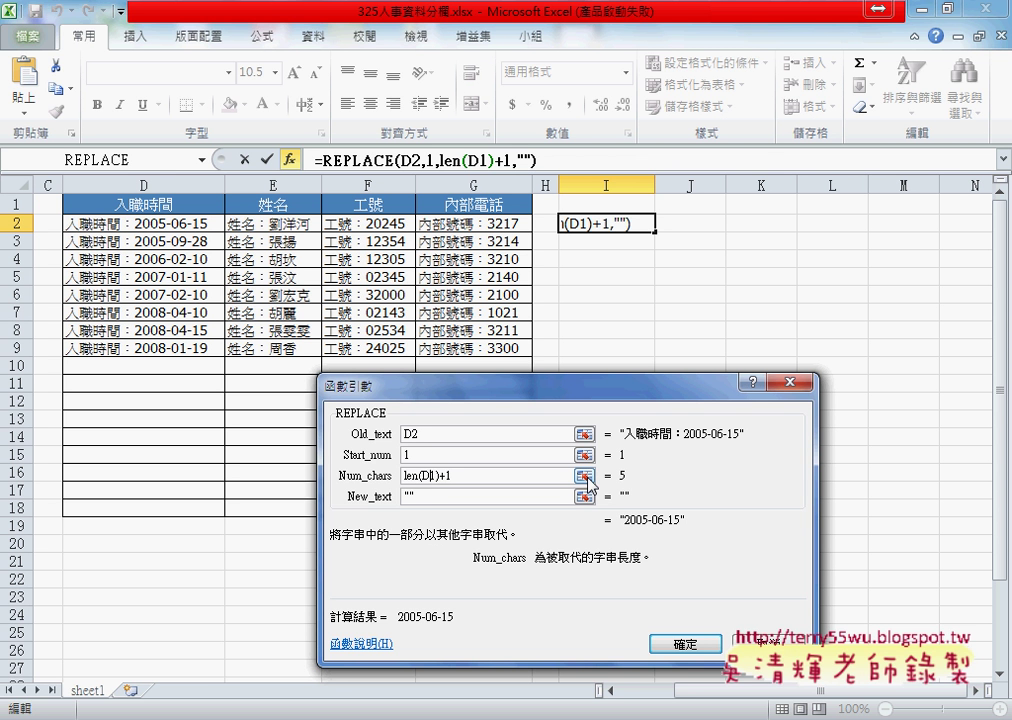
Step: Change Num_chars to len(D$1)+1 and confirm the REPLACE formula in I2
text($)
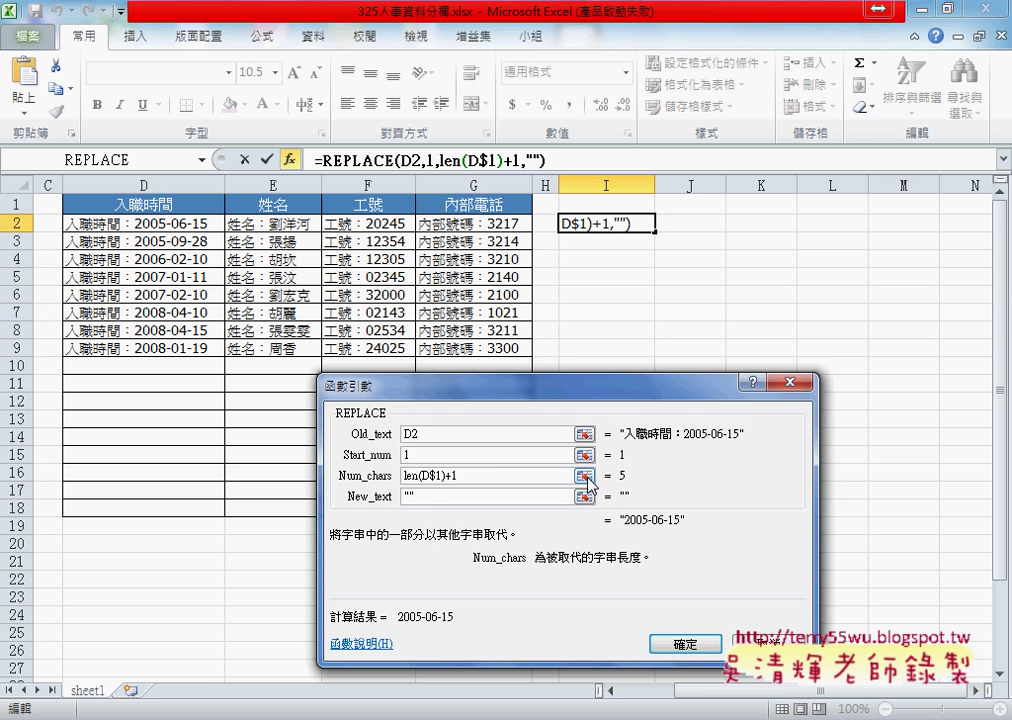
click(588, 476)
drag(533, 477, 403, 477)
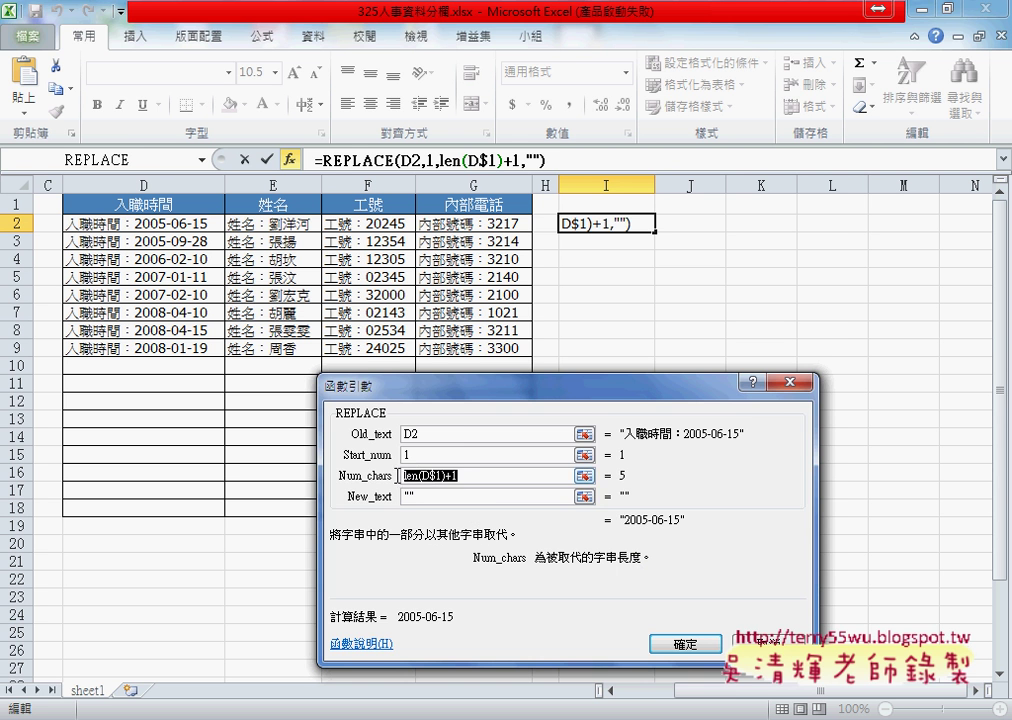
click(680, 645)
Step: Copy I2's prefix-stripping formula right to L2 and down to row 9, filling I2:L9
drag(655, 232, 843, 236)
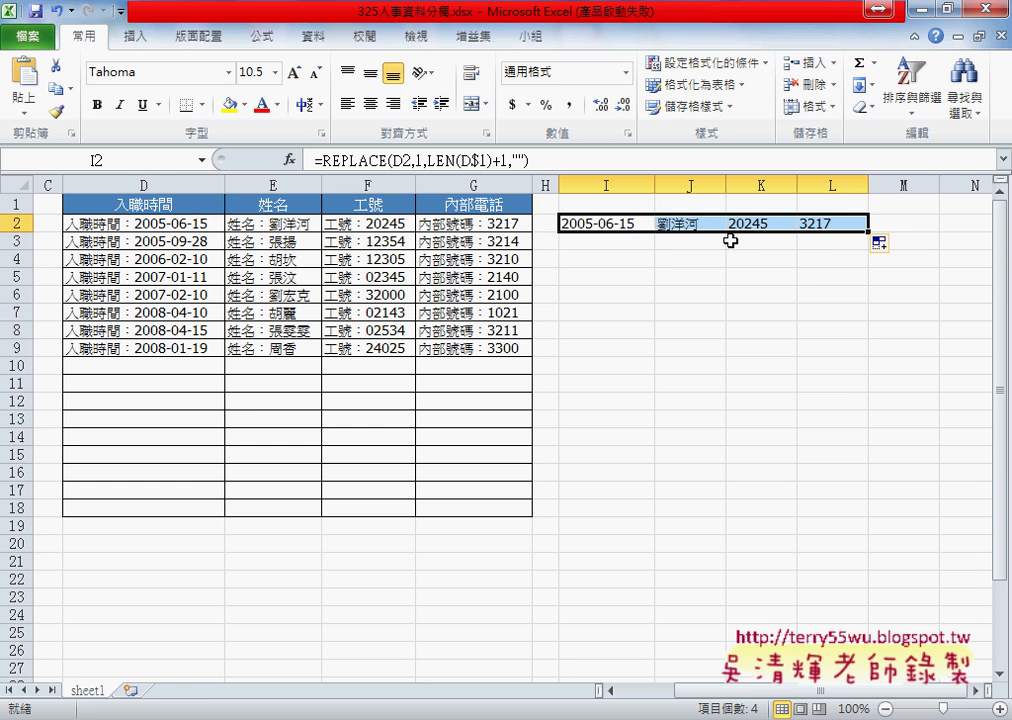
drag(867, 232, 862, 358)
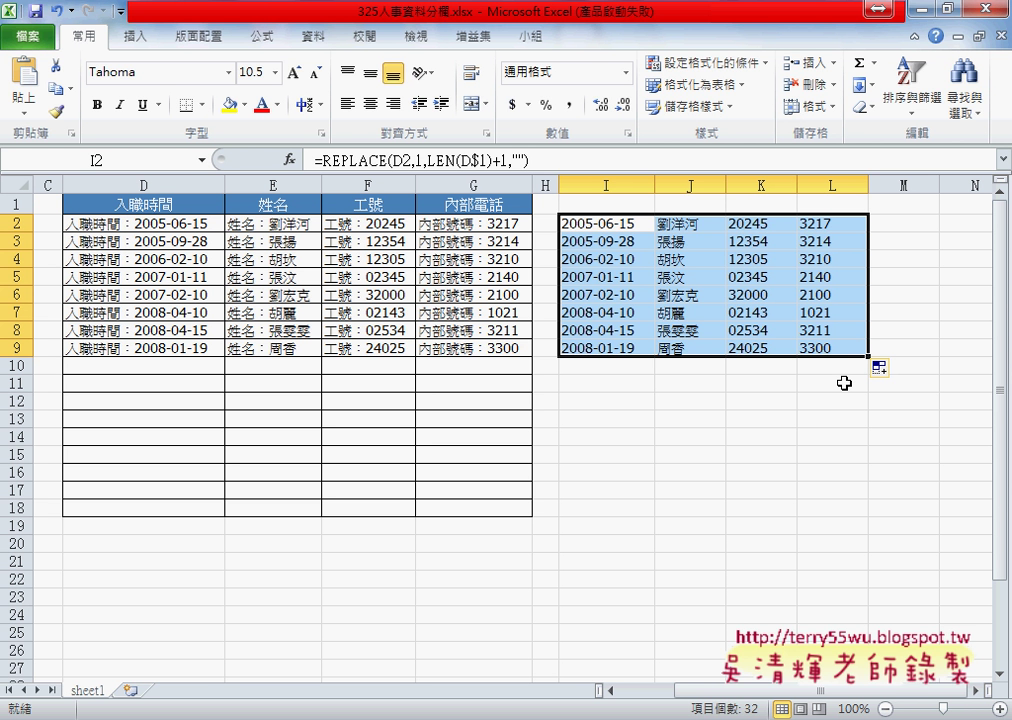
click(606, 224)
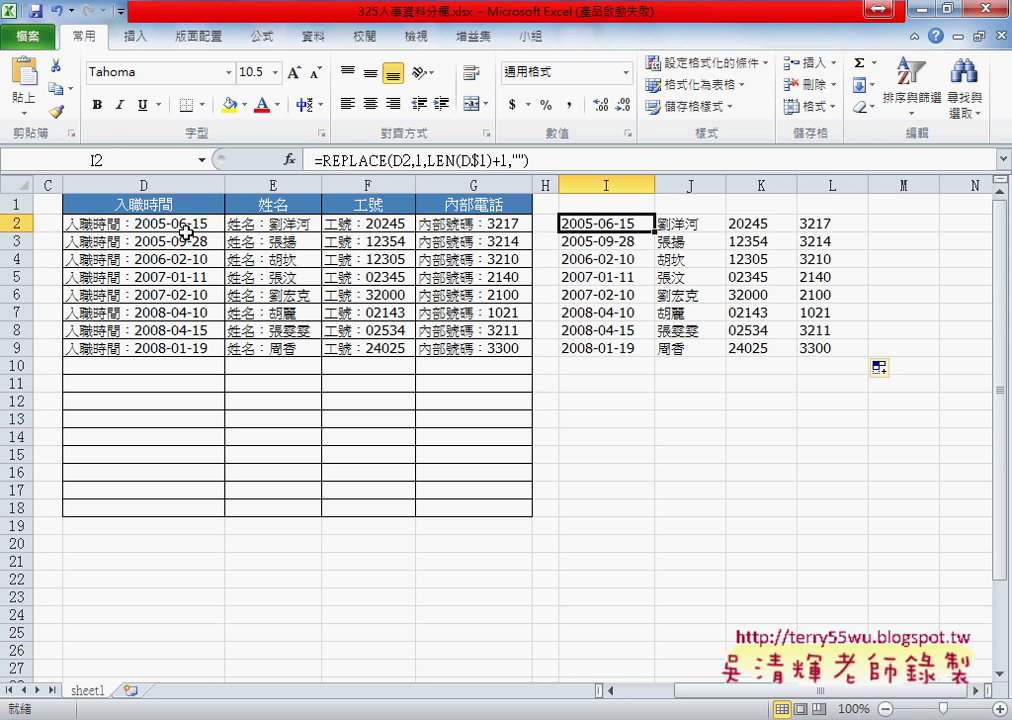
click(190, 227)
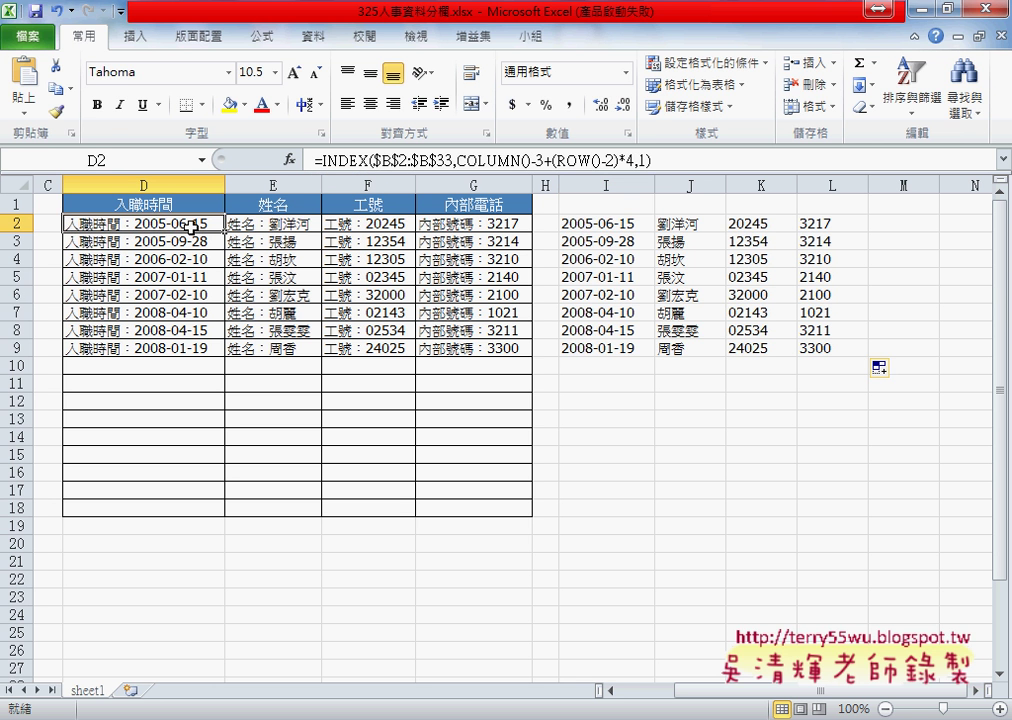
click(617, 225)
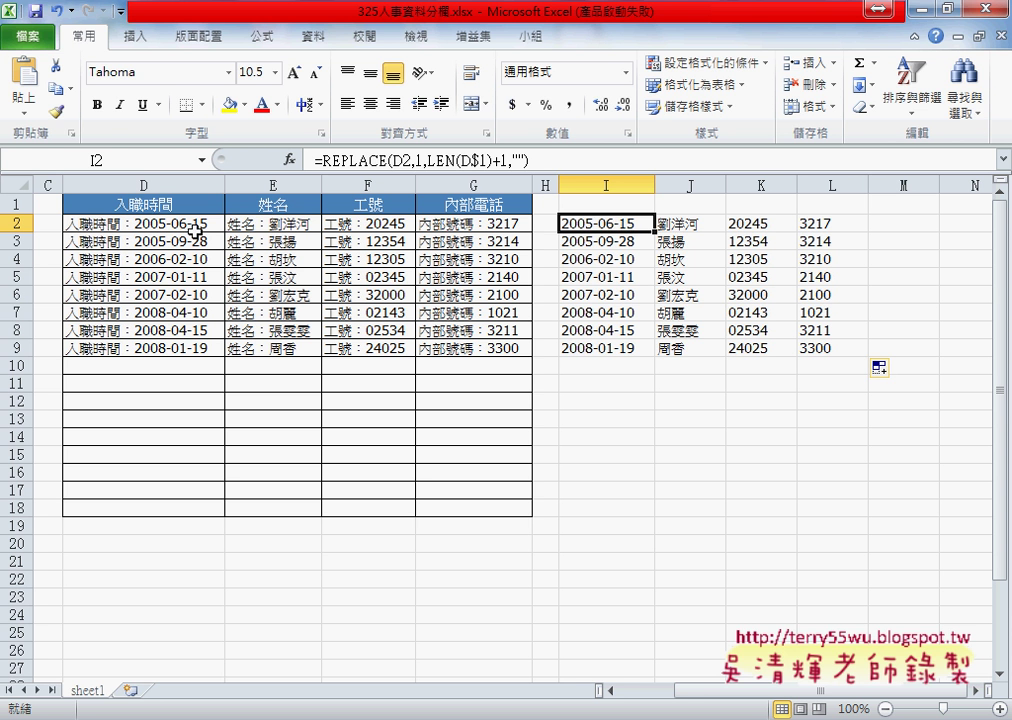
click(180, 233)
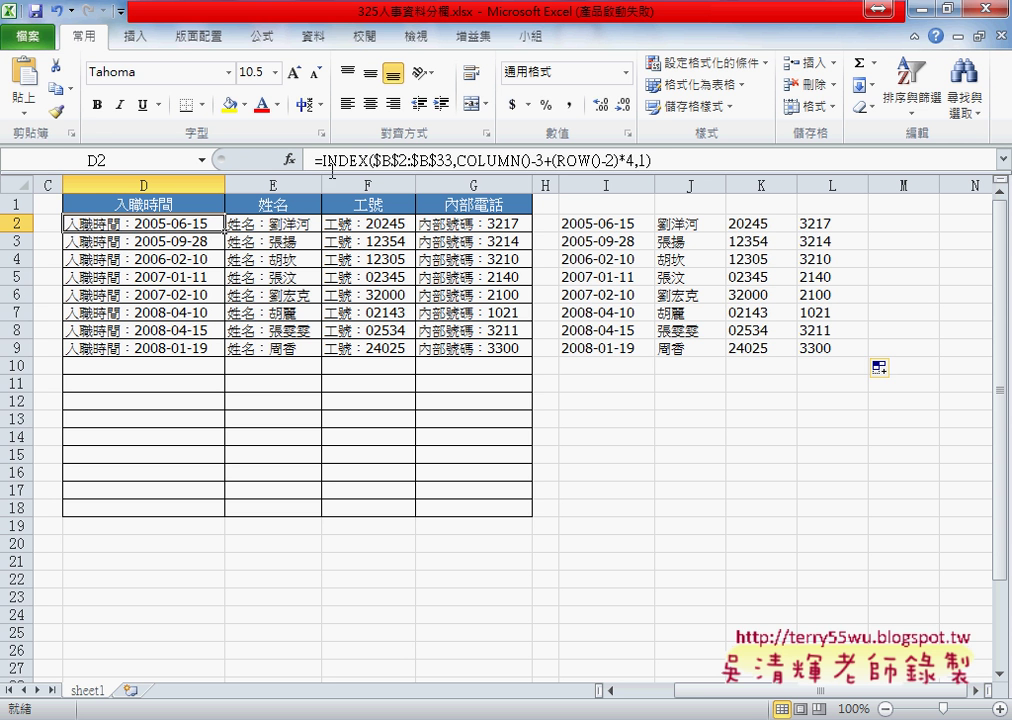
Step: Cut the whole INDEX formula out of D2's formula text
drag(320, 160, 689, 160)
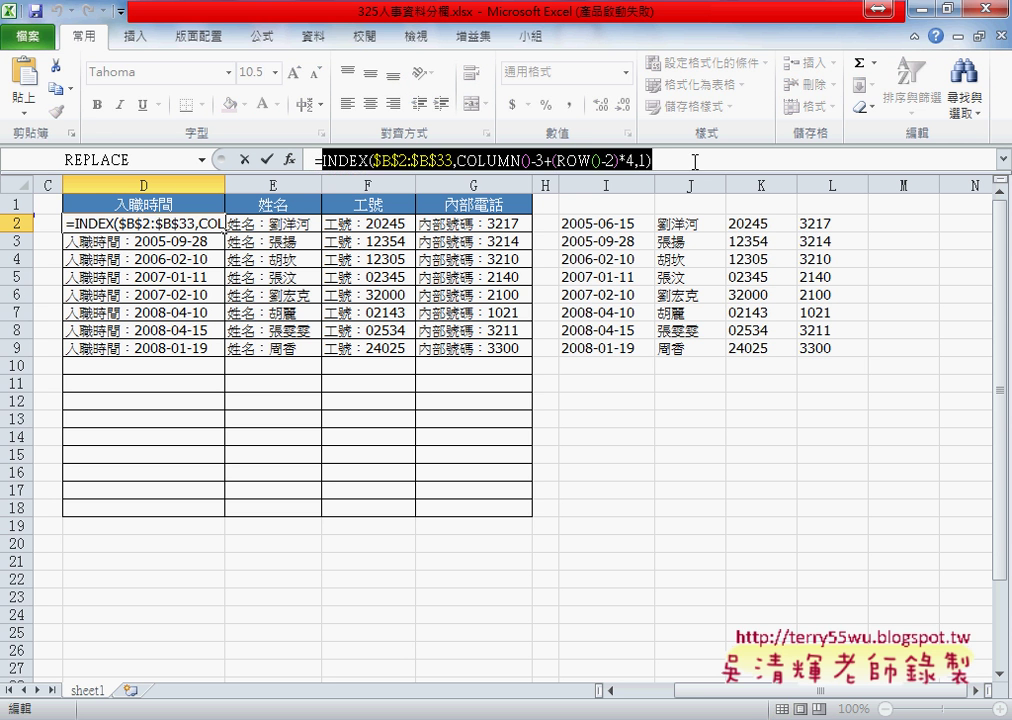
right_click(588, 163)
click(622, 175)
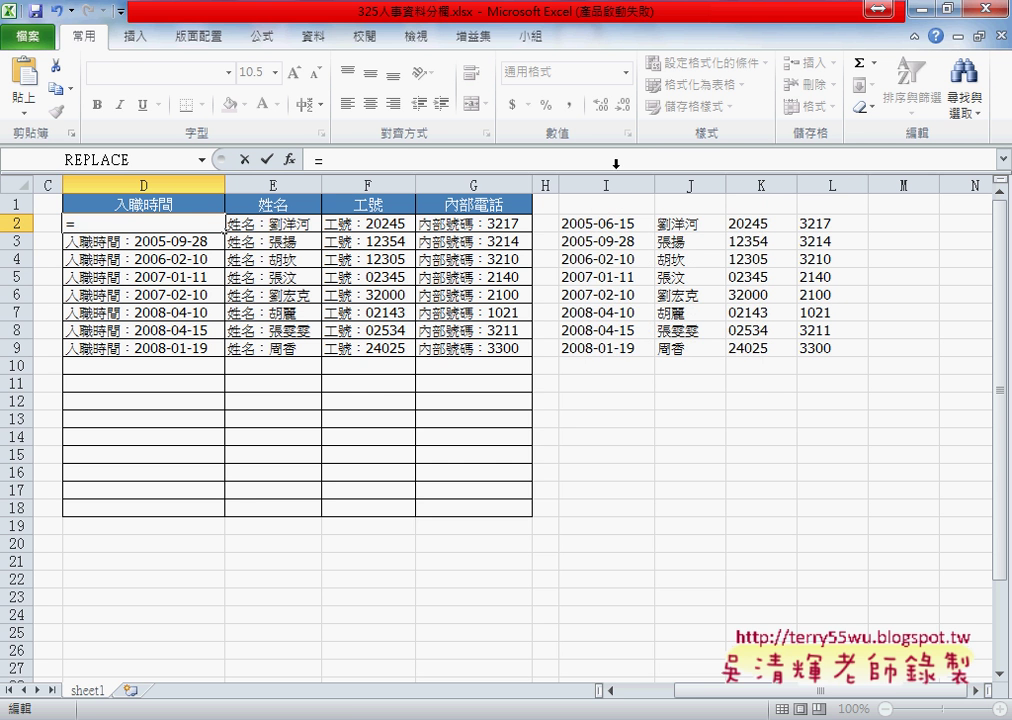
Step: Insert the REPLACE function from the Text category into D2
click(289, 160)
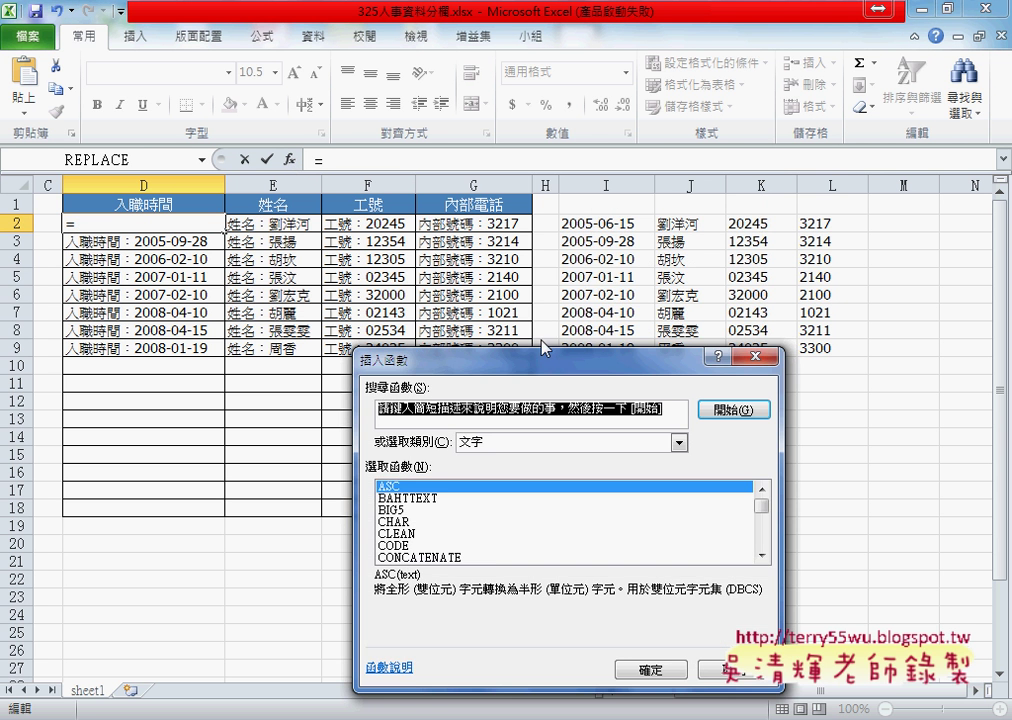
drag(542, 350, 610, 169)
click(810, 340)
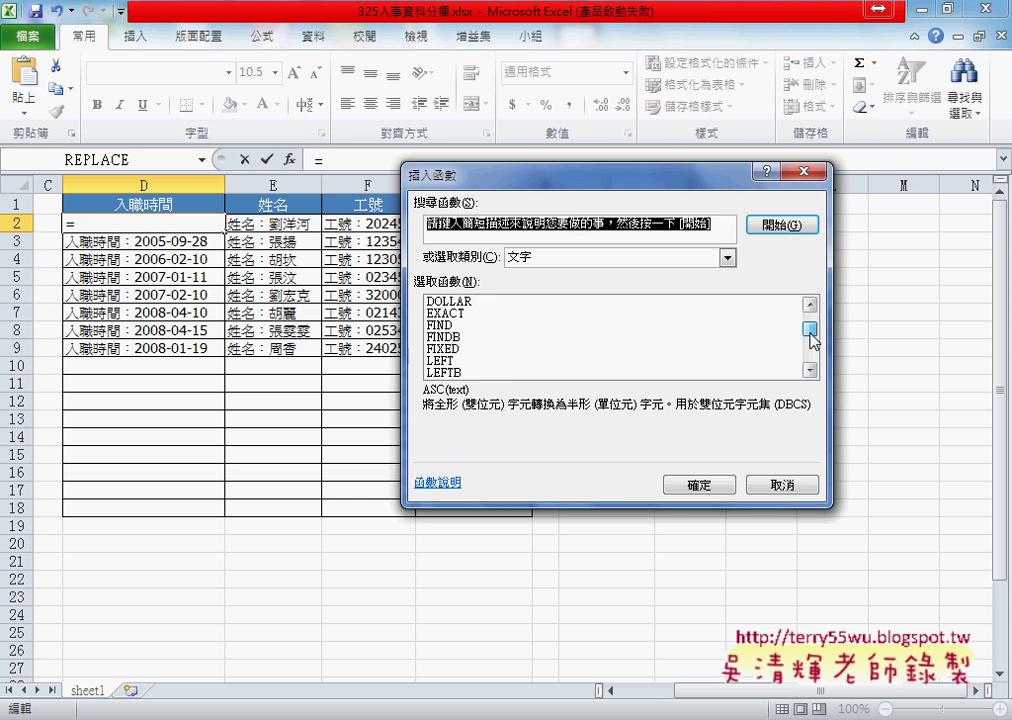
click(810, 371)
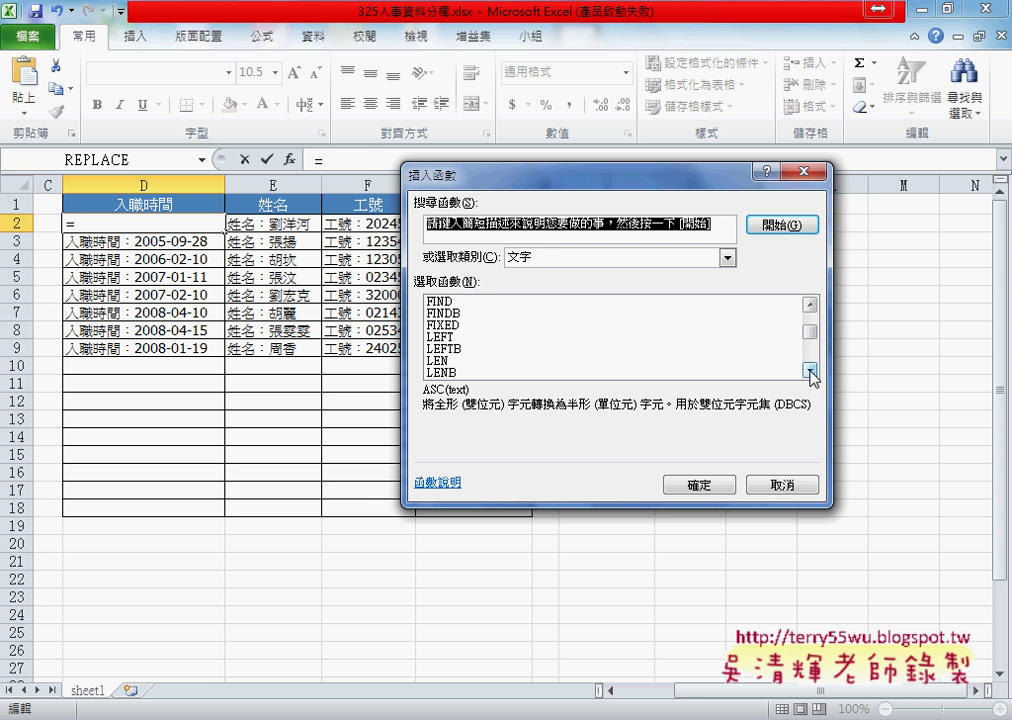
click(810, 371)
click(810, 371)
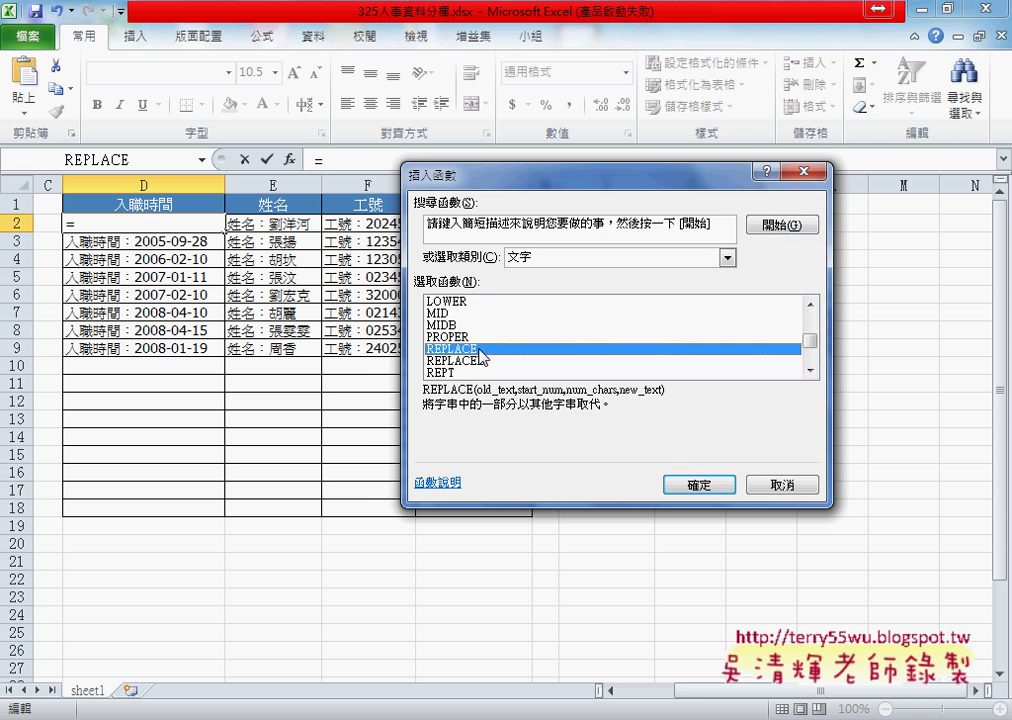
double_click(550, 349)
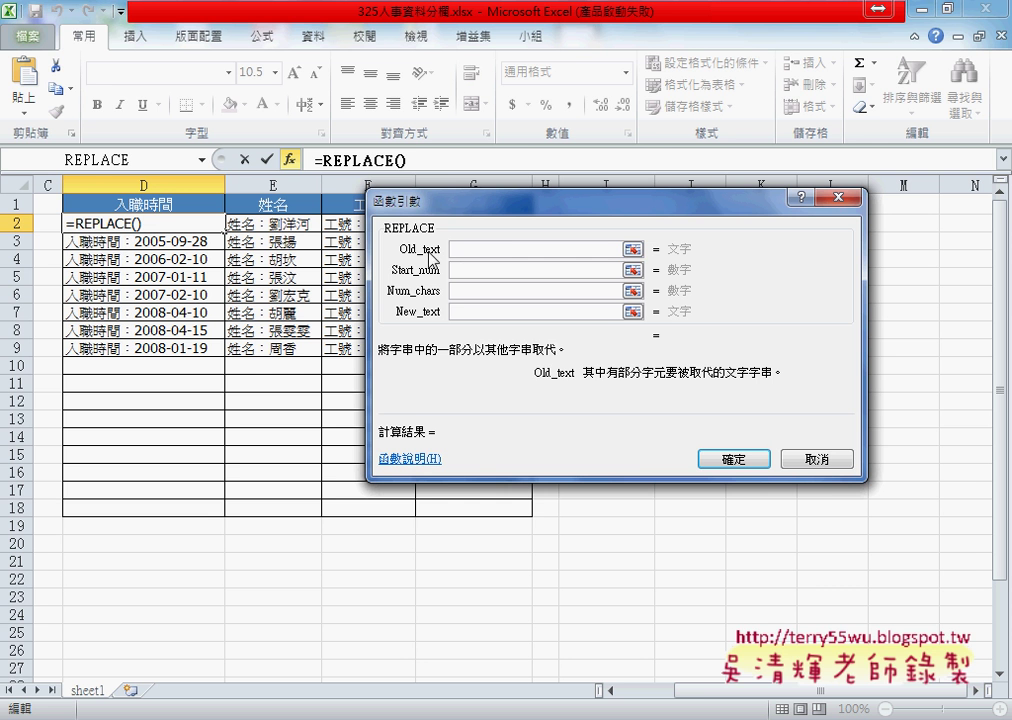
Step: Set REPLACE arguments: pasted INDEX formula as Old_text, Start_num 1, Num_chars LEN(D$1)+1, New_text ""
right_click(487, 252)
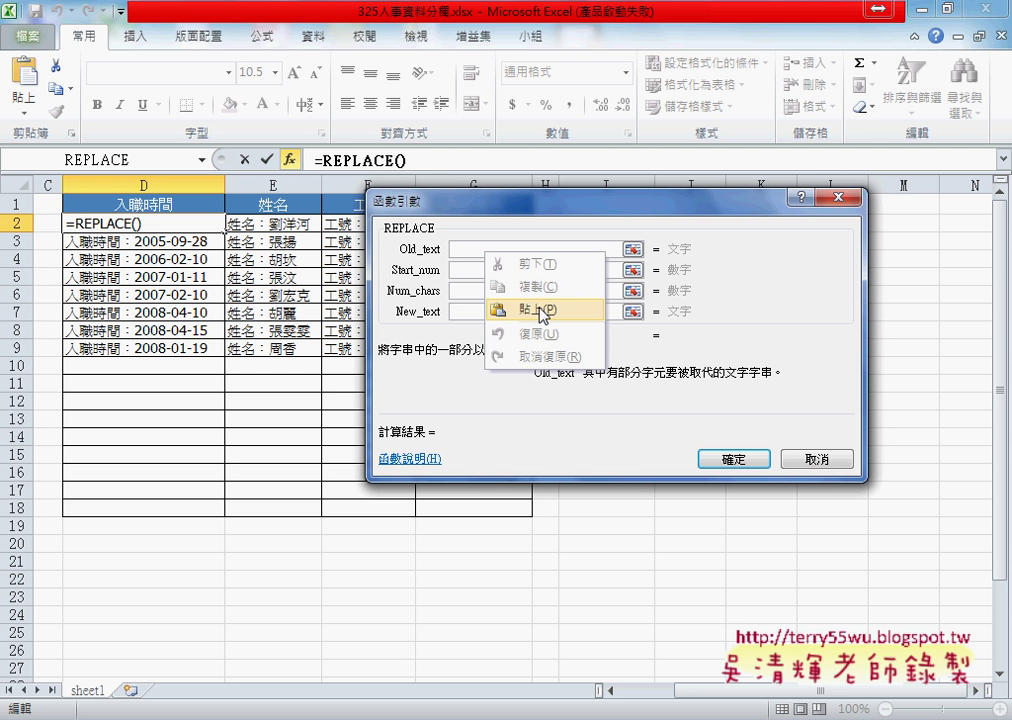
click(541, 312)
click(493, 271)
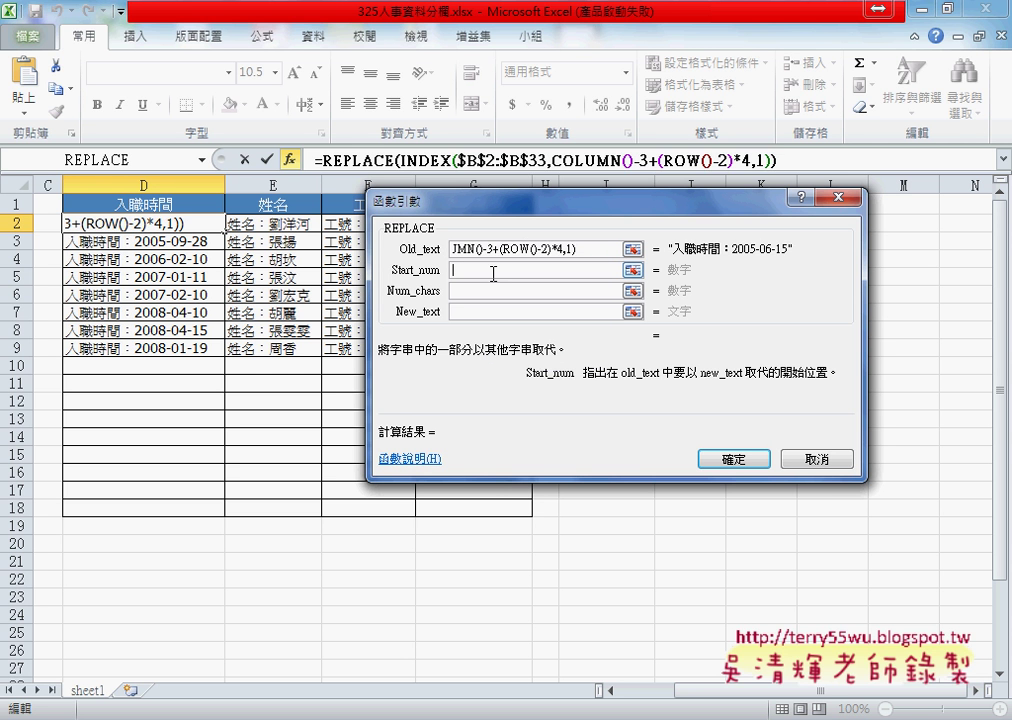
text(1)
key(Tab)
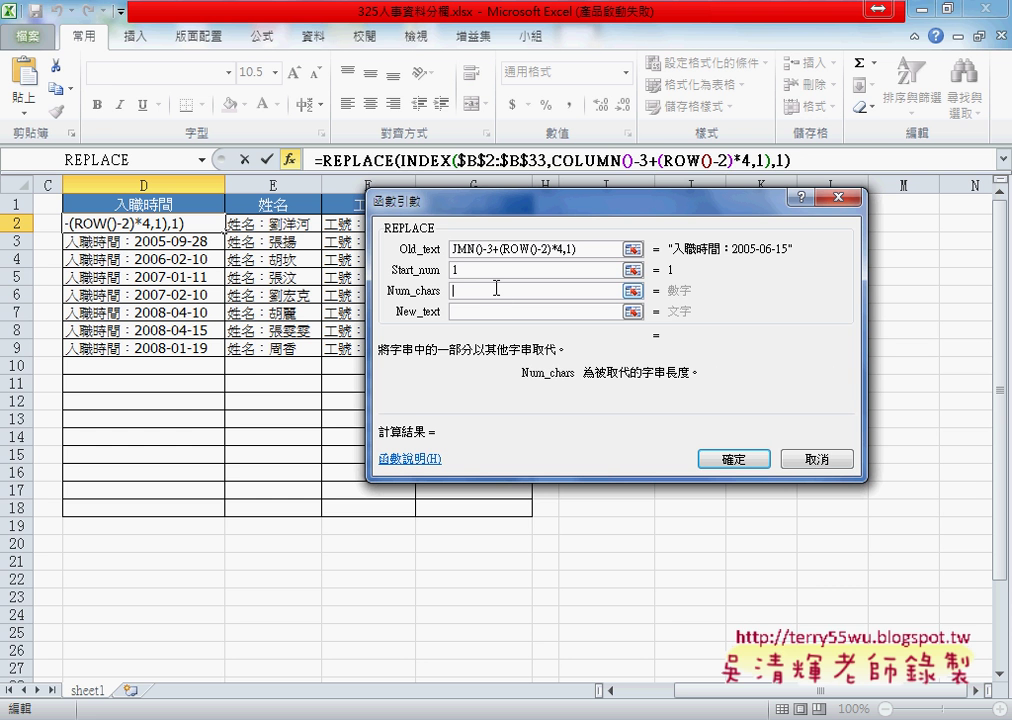
text(le)
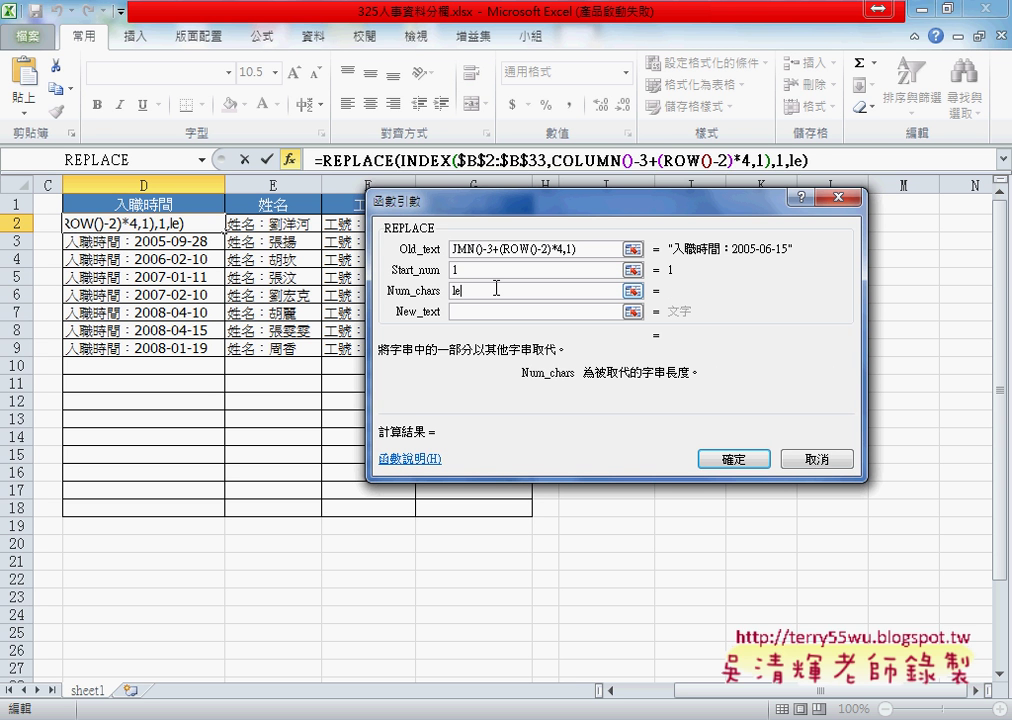
text(n()
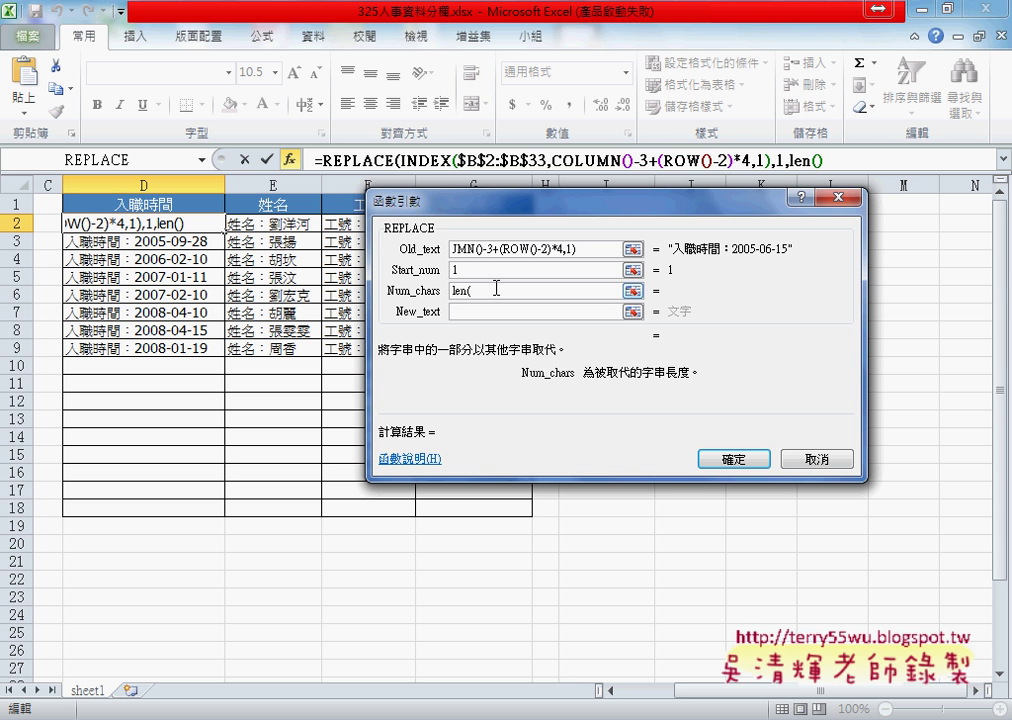
click(179, 203)
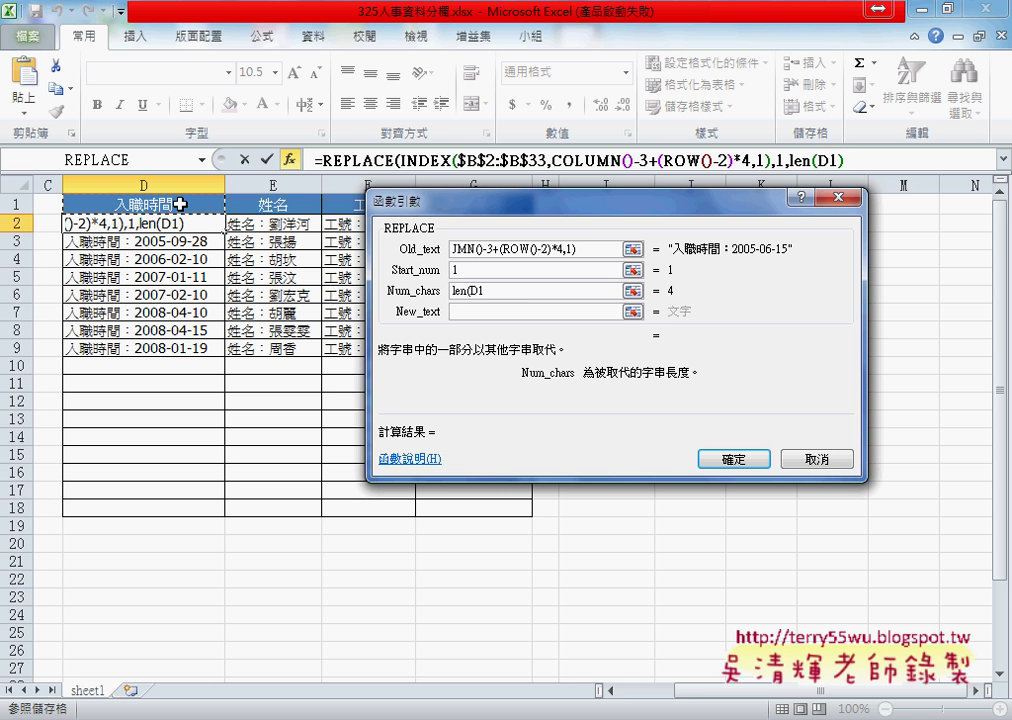
text()+1)
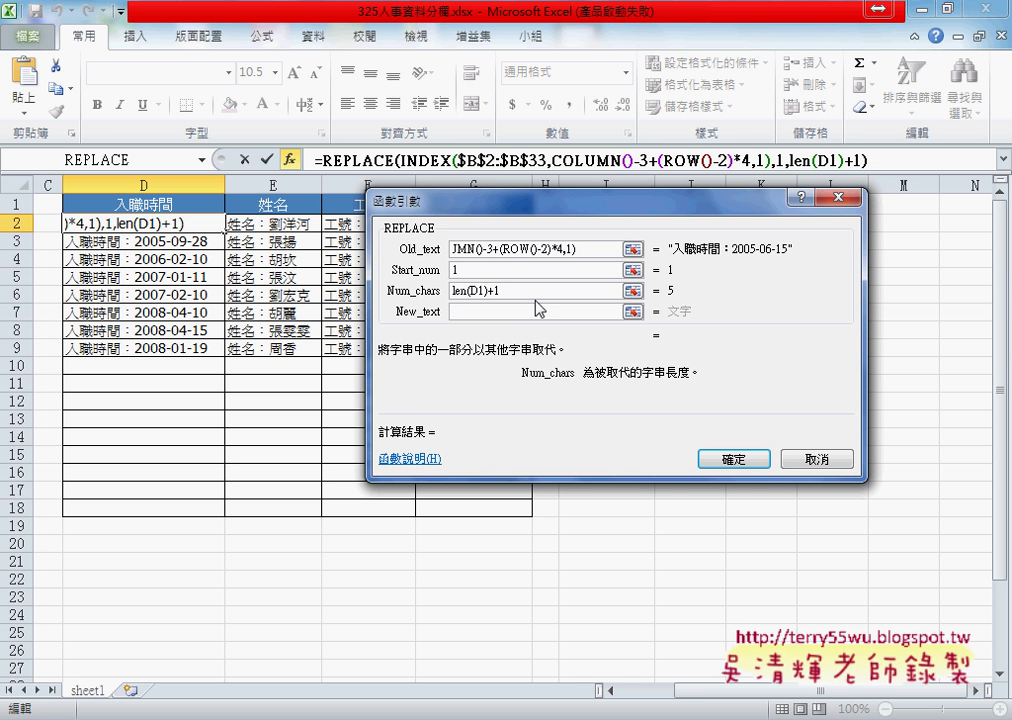
text($)
click(515, 311)
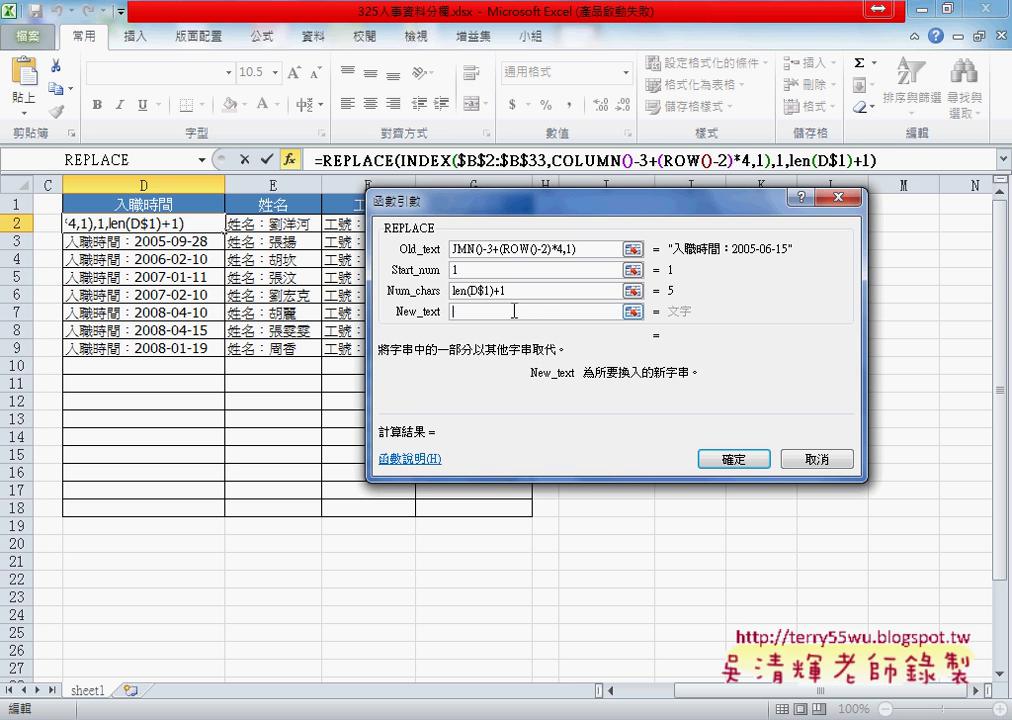
text("")
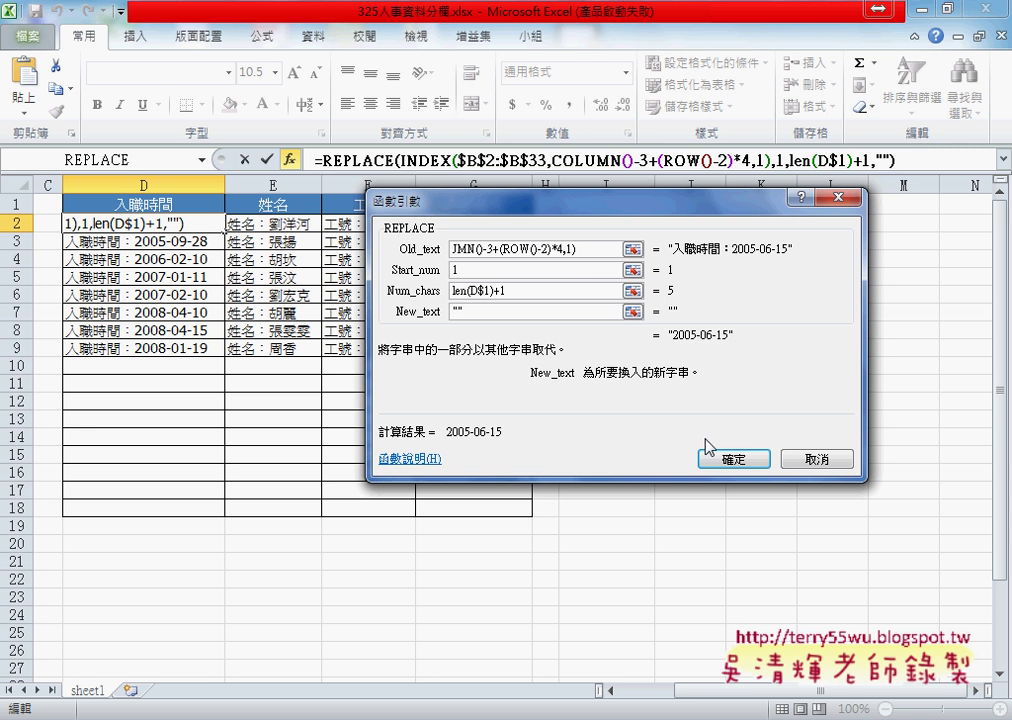
Step: Confirm D2's nested REPLACE formula, fill it over D2:G9, and clear the old results in I2:L10
click(736, 461)
mouse_move(224, 231)
mouse_down()
mouse_move(513, 232)
mouse_move(527, 355)
mouse_up()
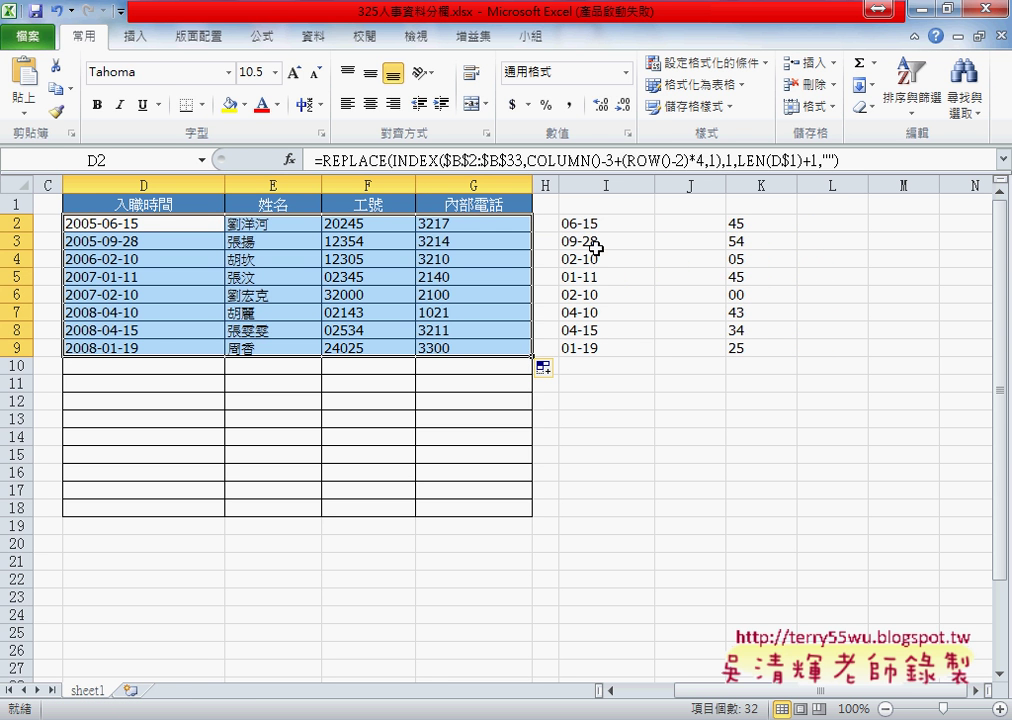
drag(598, 226, 821, 363)
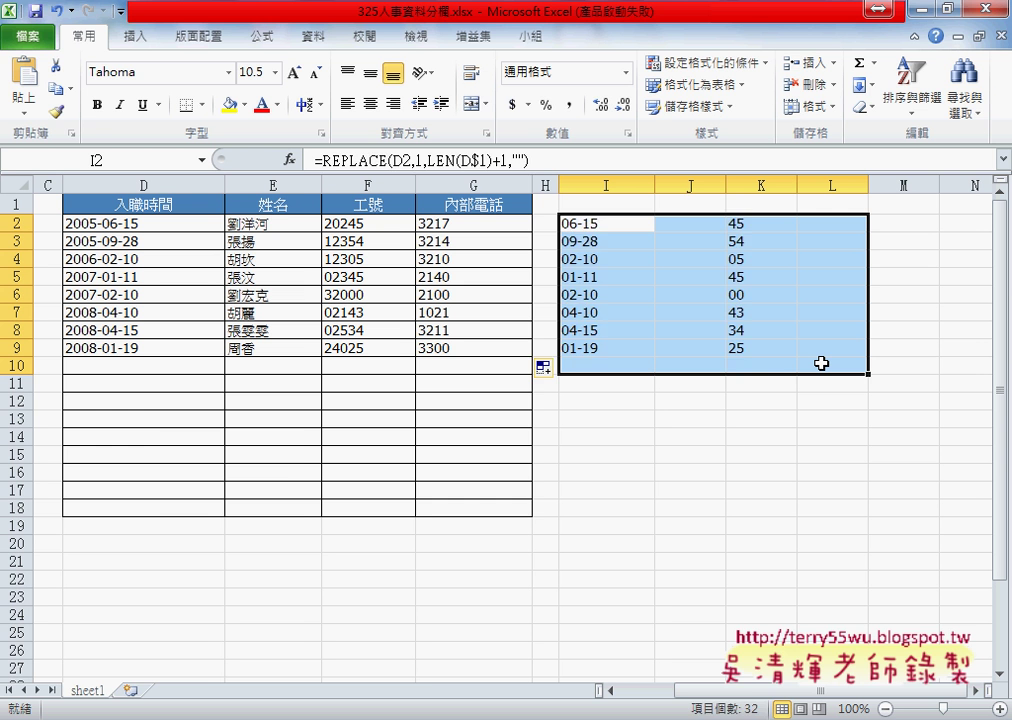
key(Delete)
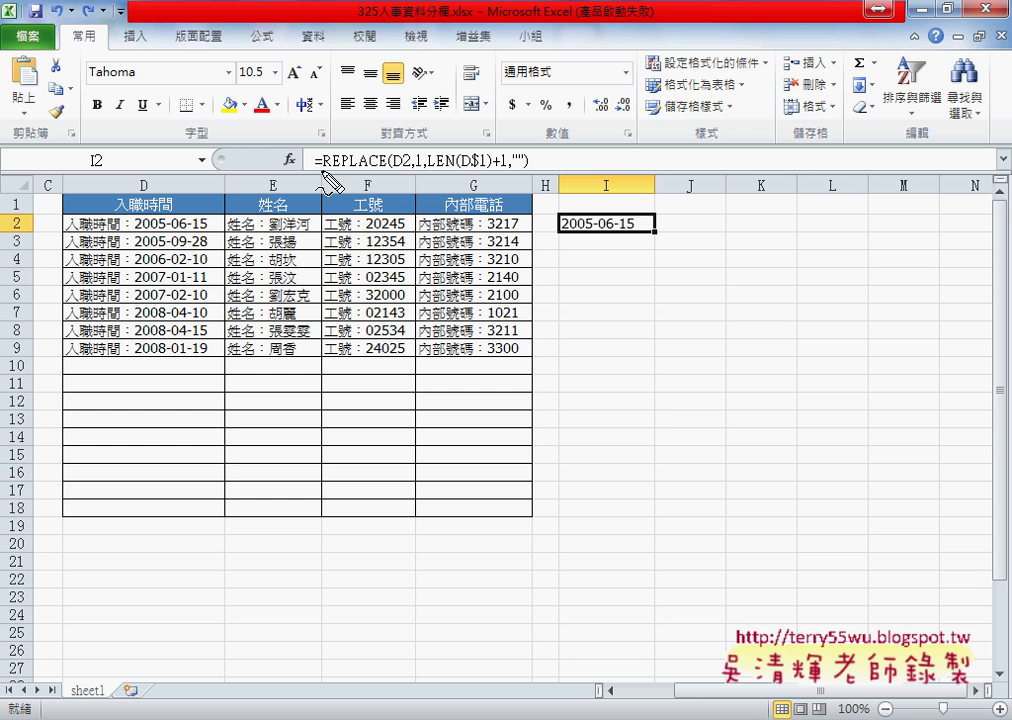
Step: Review I2's REPLACE arguments one by one: D2, 1, LEN(D$1)+1 and ""
drag(322, 170, 386, 180)
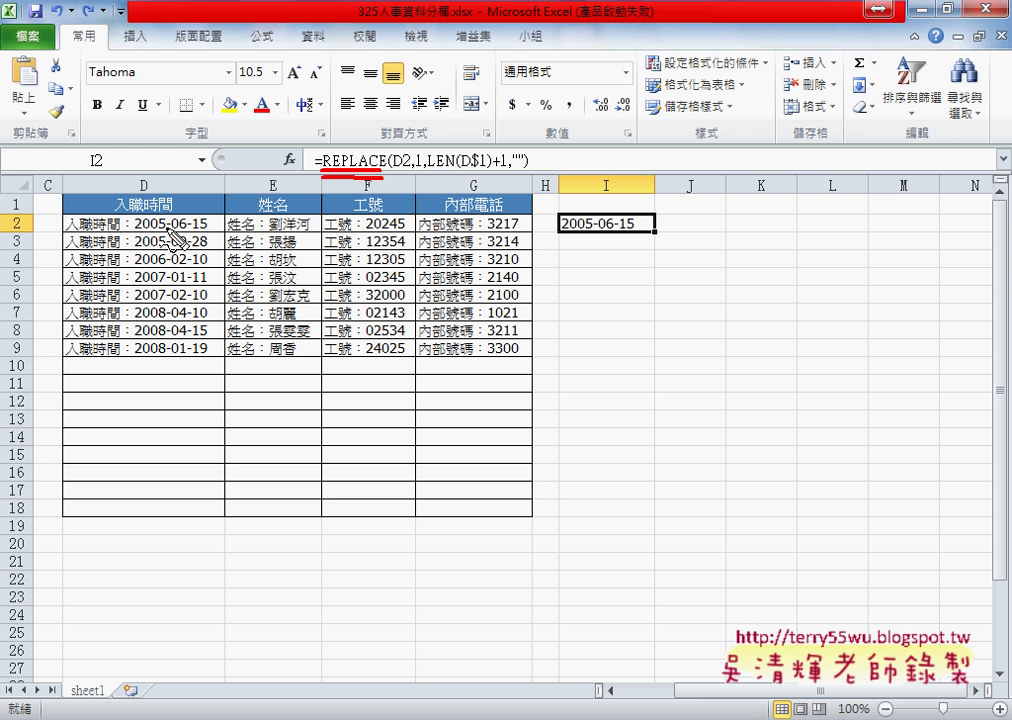
key(Escape)
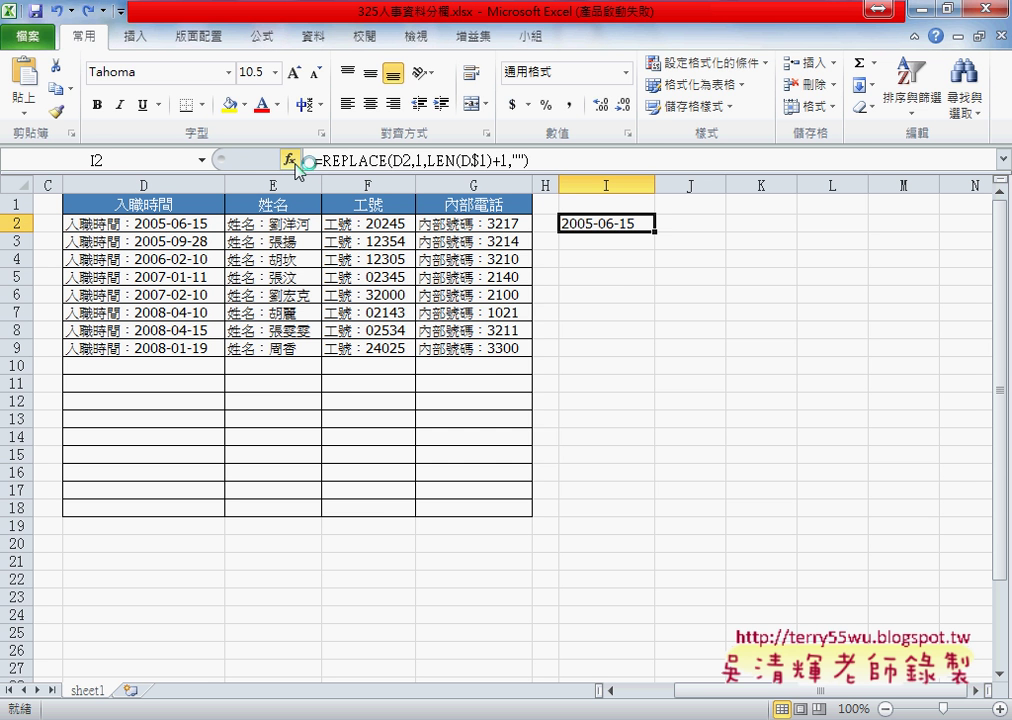
click(289, 160)
mouse_move(519, 219)
mouse_down()
mouse_move(754, 270)
mouse_move(756, 262)
mouse_up()
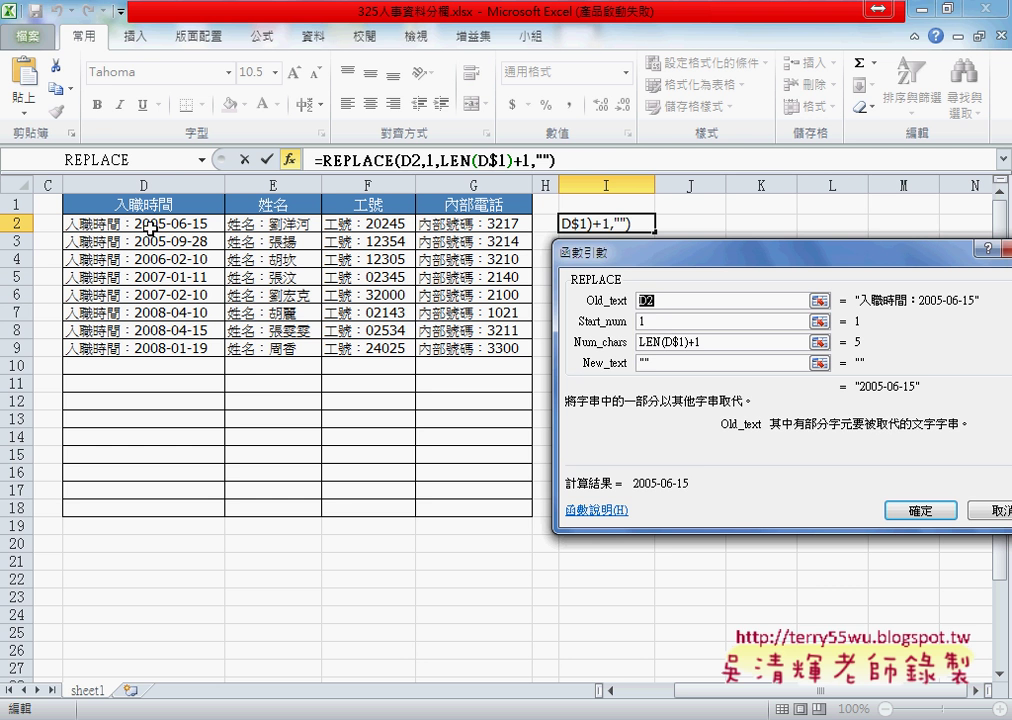
click(650, 321)
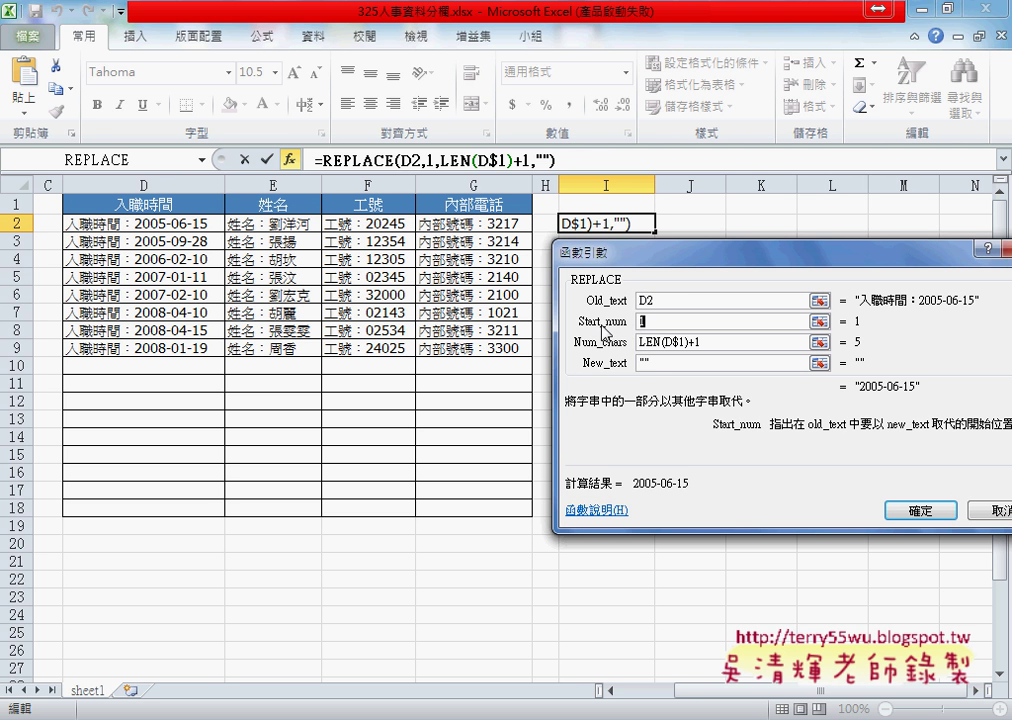
click(712, 343)
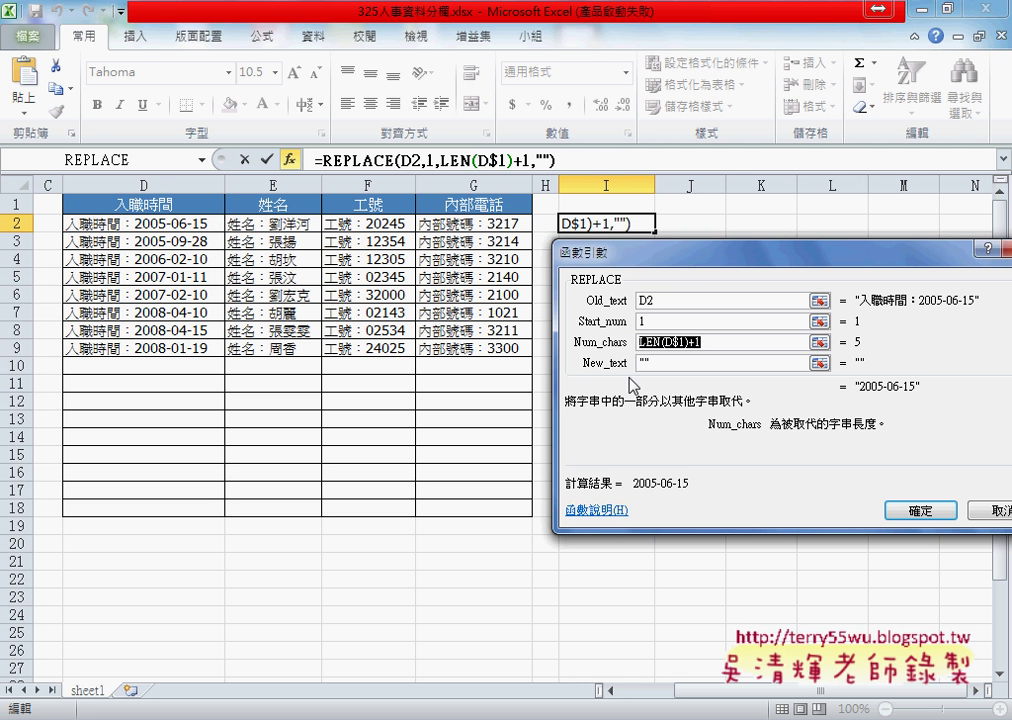
double_click(657, 364)
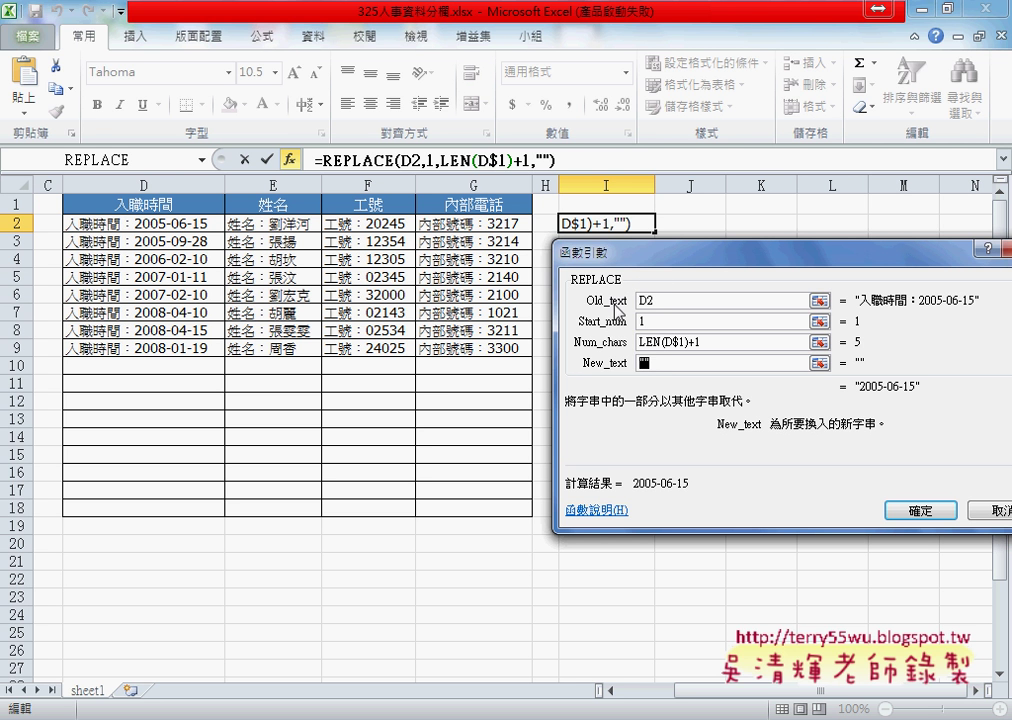
click(672, 300)
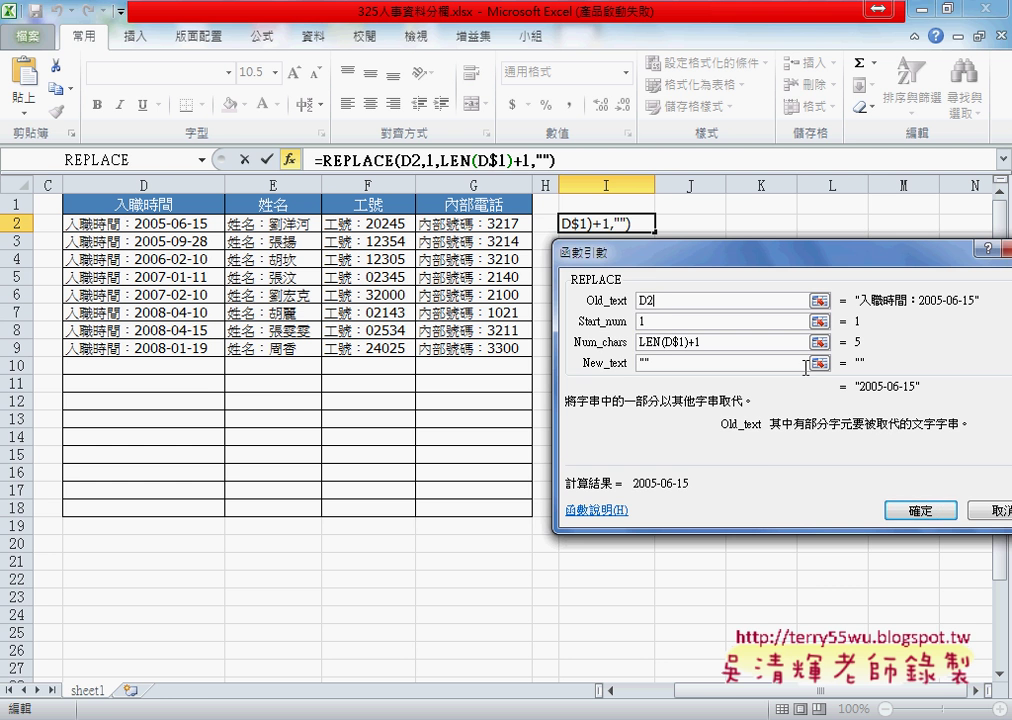
Step: Confirm I2's REPLACE formula and fill it across and down over I2:L9
click(930, 518)
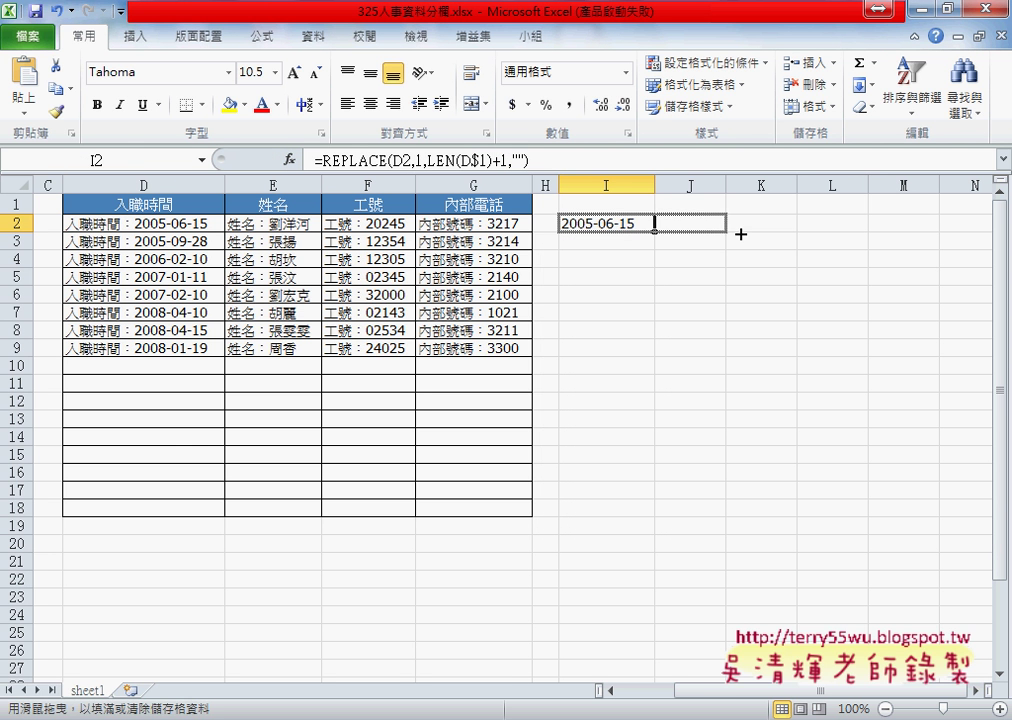
mouse_move(656, 232)
mouse_down()
mouse_move(864, 232)
mouse_move(858, 345)
mouse_up()
click(600, 224)
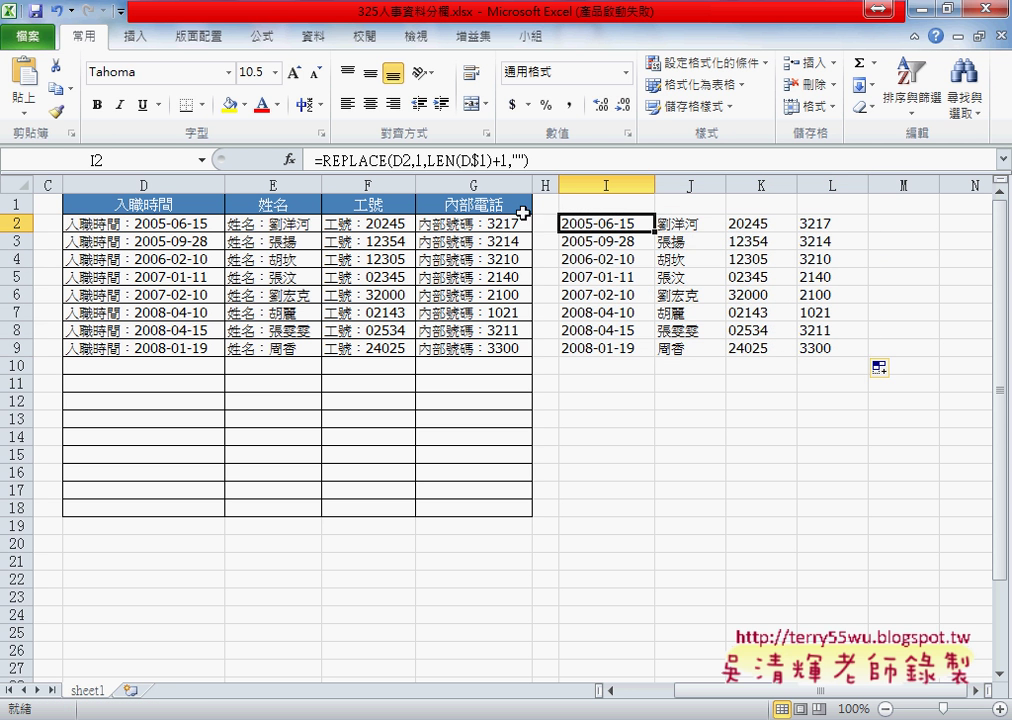
Step: Check D2's original INDEX formula, then switch to the Google Docs notes
click(128, 223)
click(639, 224)
click(188, 226)
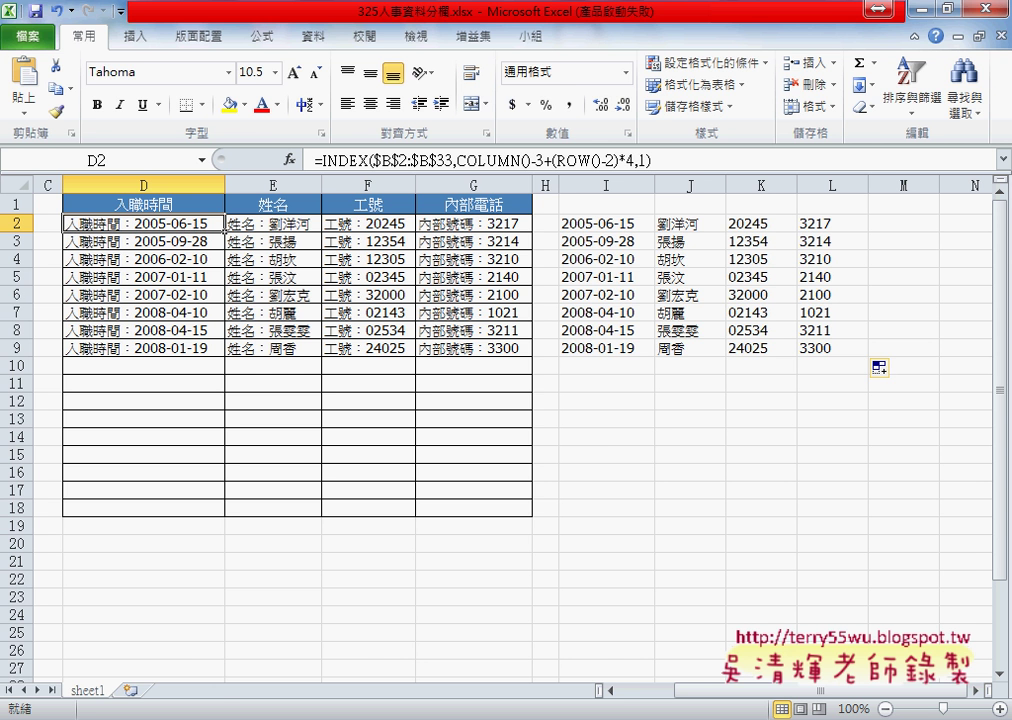
key(alt+Tab)
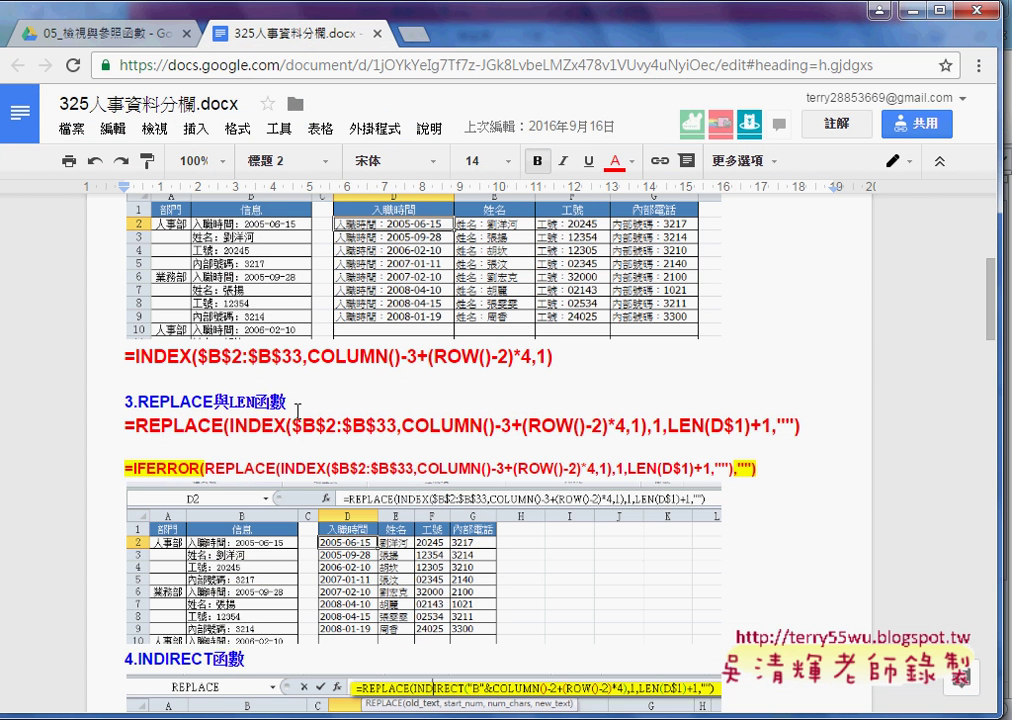
Step: Select the INDEX formula line, then the full =REPLACE(INDEX(...)) formula line
drag(121, 356, 580, 353)
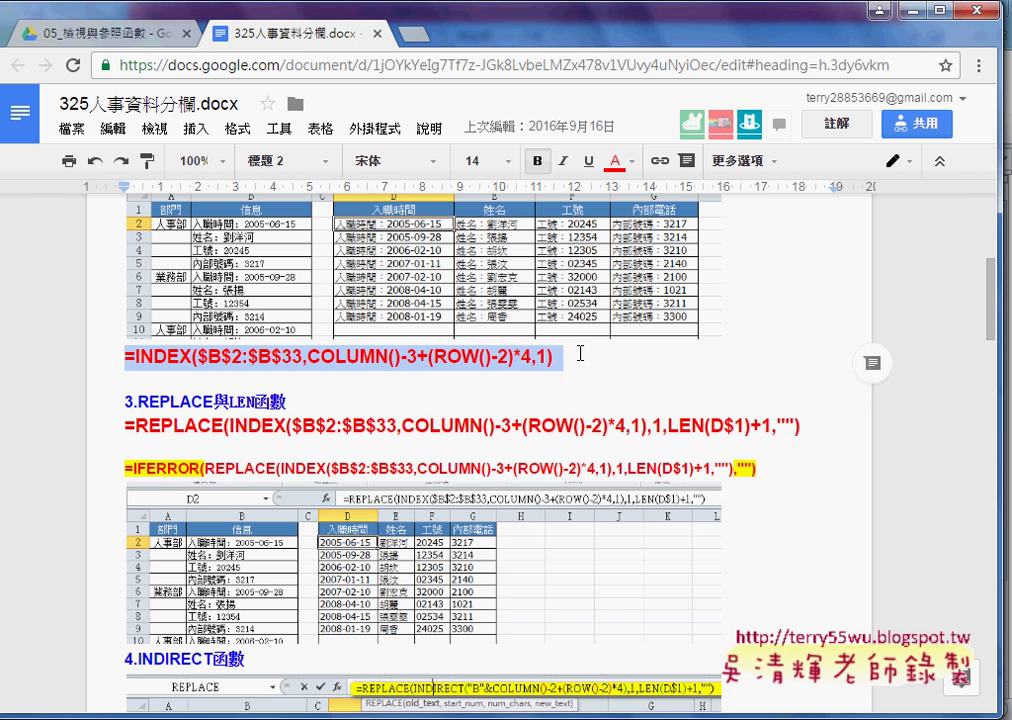
drag(123, 426, 820, 426)
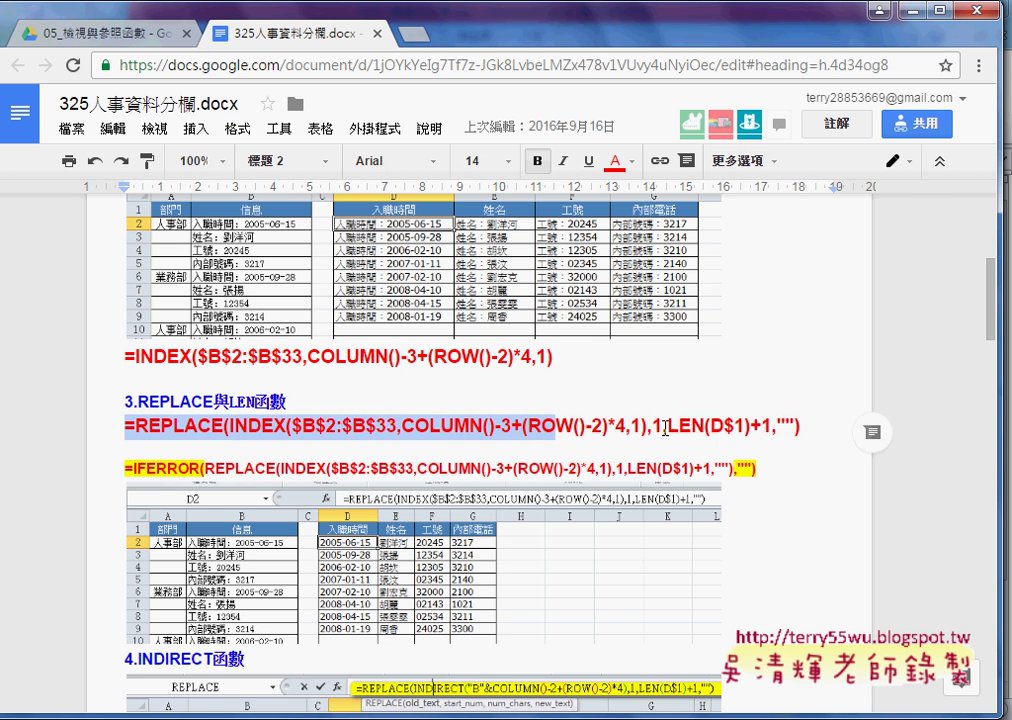